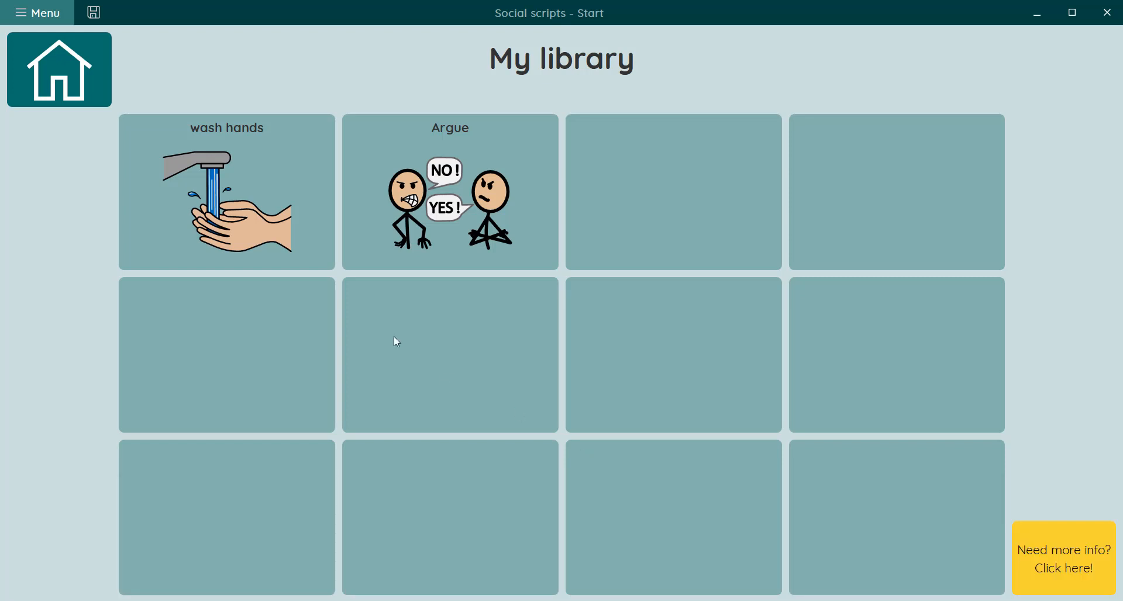
Open the wash hands social script from the library and step forward through its slides.
click(310, 229)
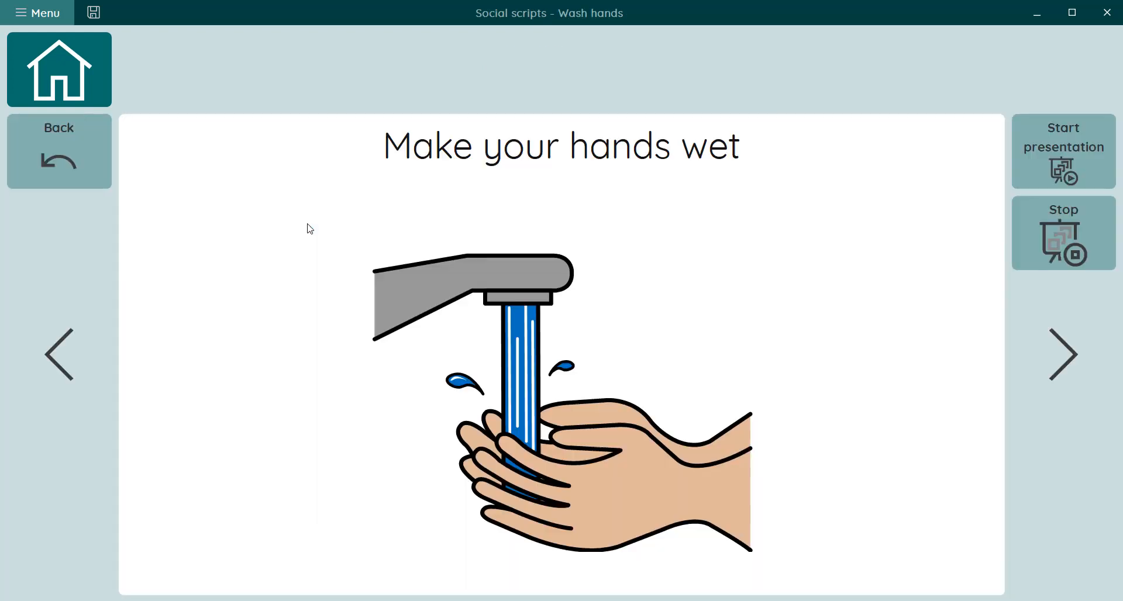
click(1059, 380)
click(1059, 380)
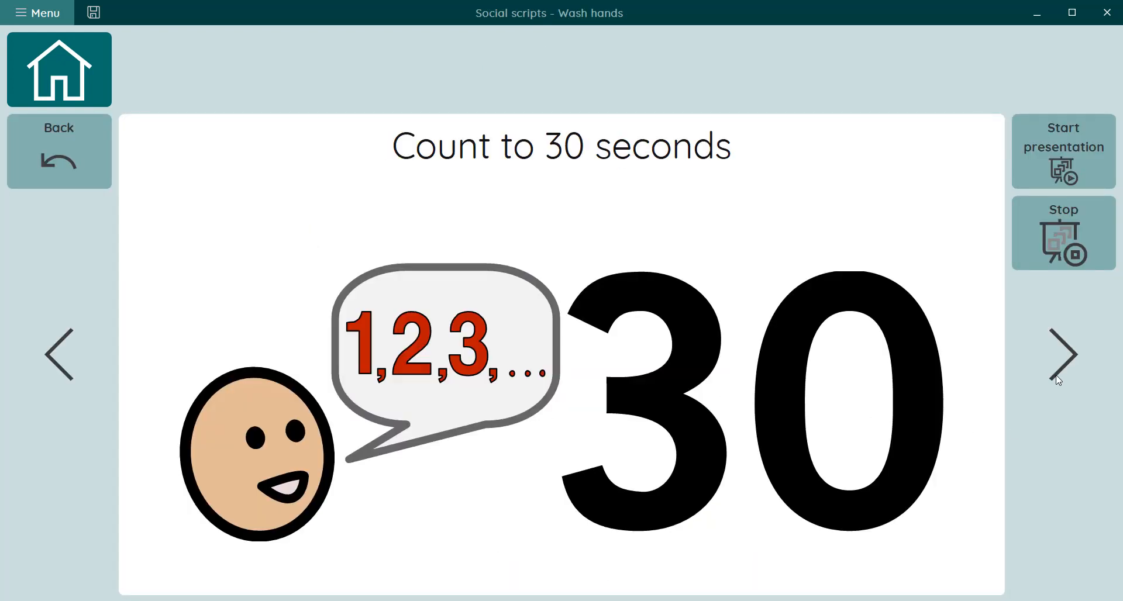
click(1058, 380)
click(1059, 380)
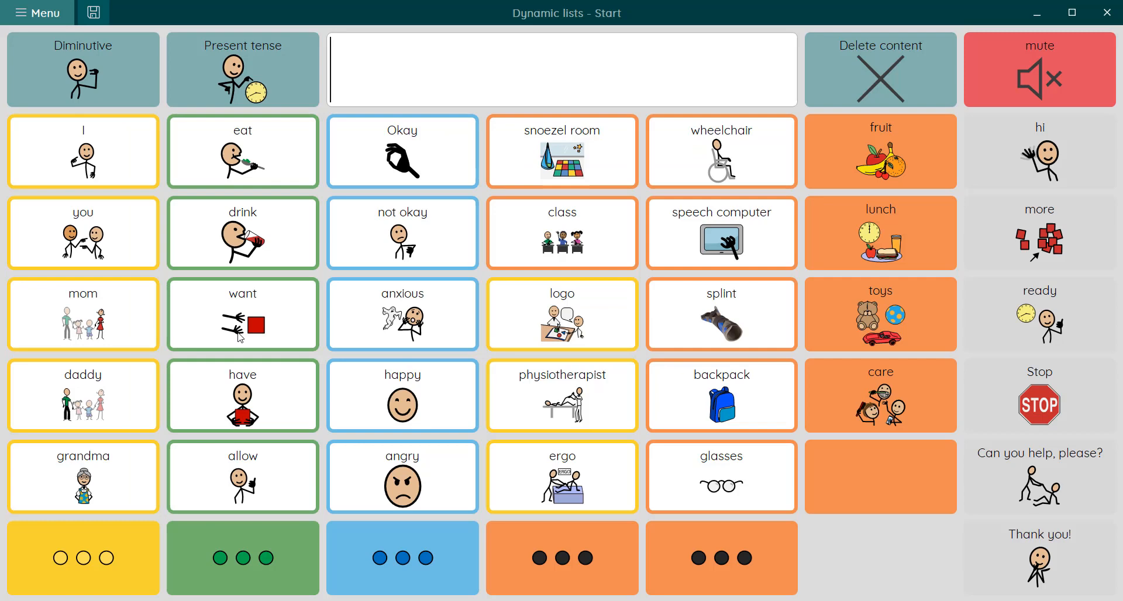
Page through the yellow, green and blue word lists on the Start page of Dynamic lists.
click(123, 560)
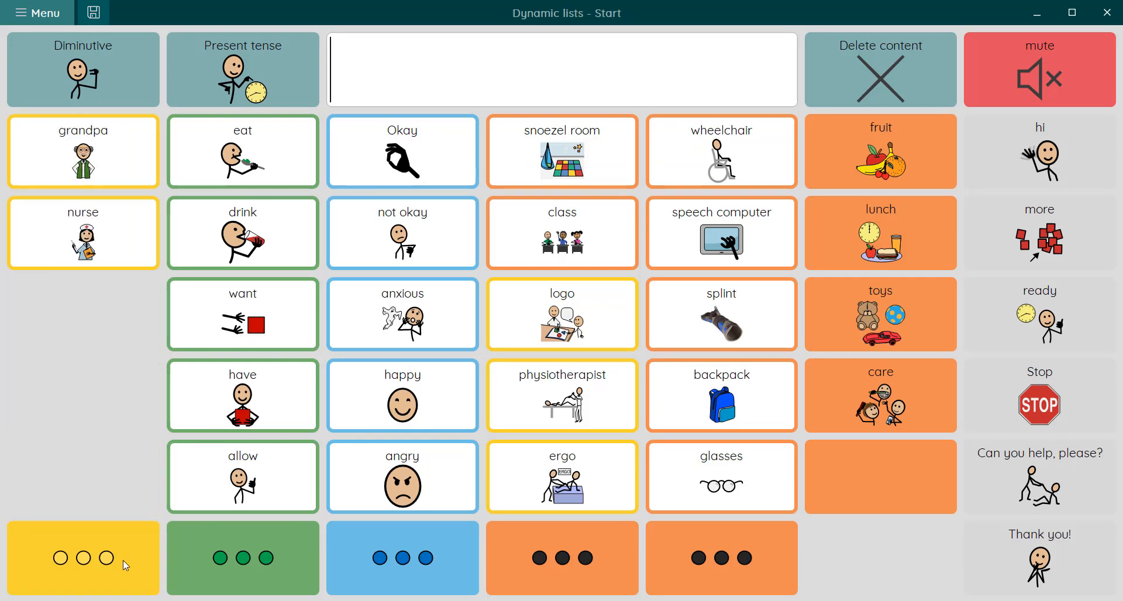
click(123, 560)
click(255, 567)
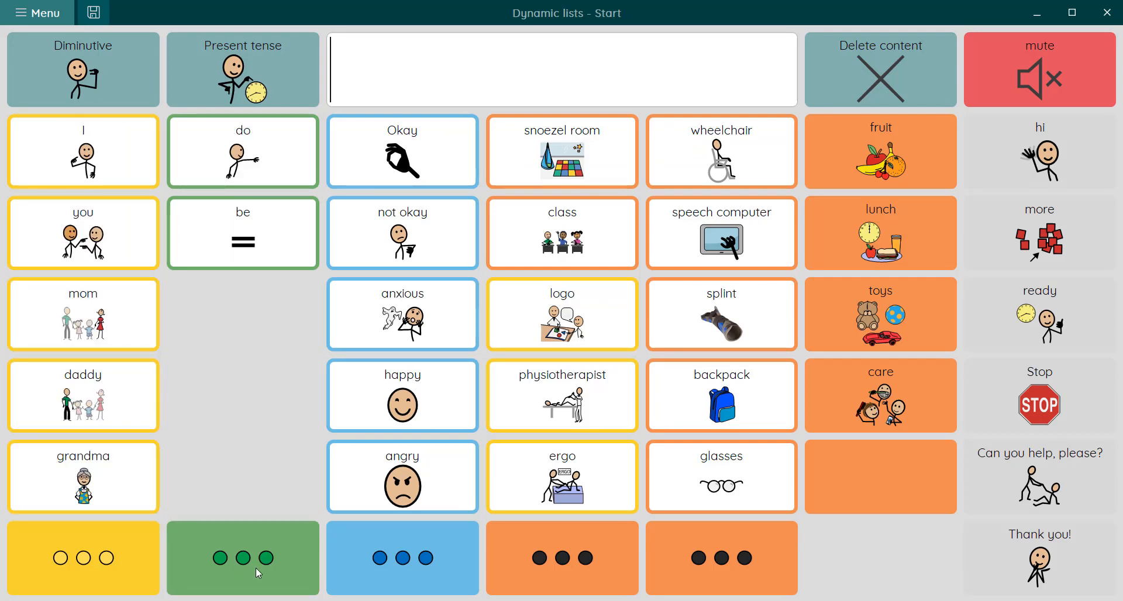
click(419, 563)
click(419, 563)
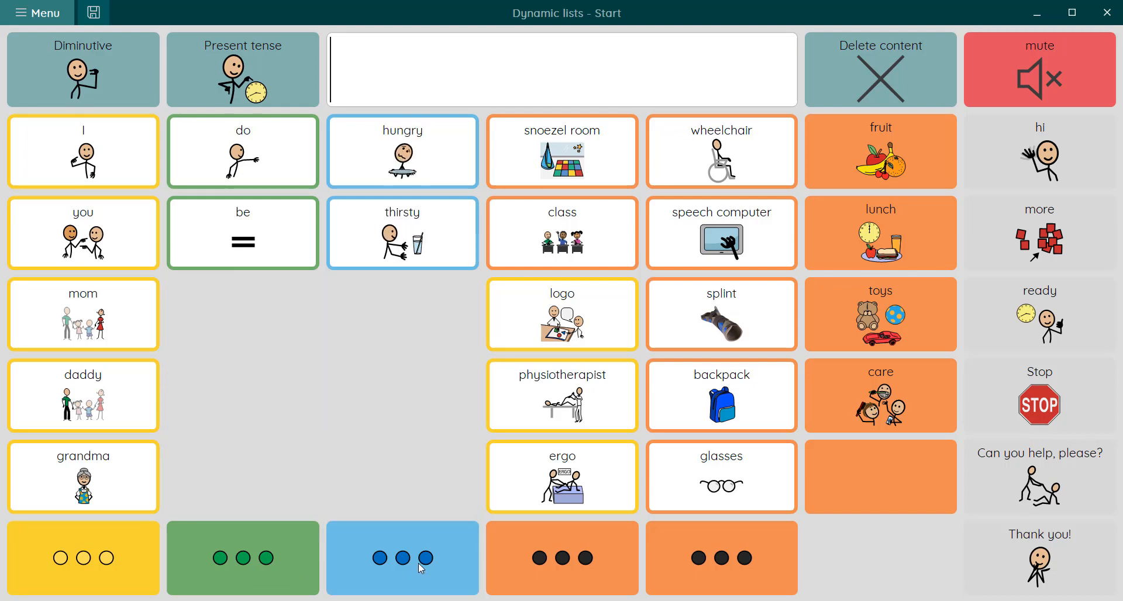
click(421, 566)
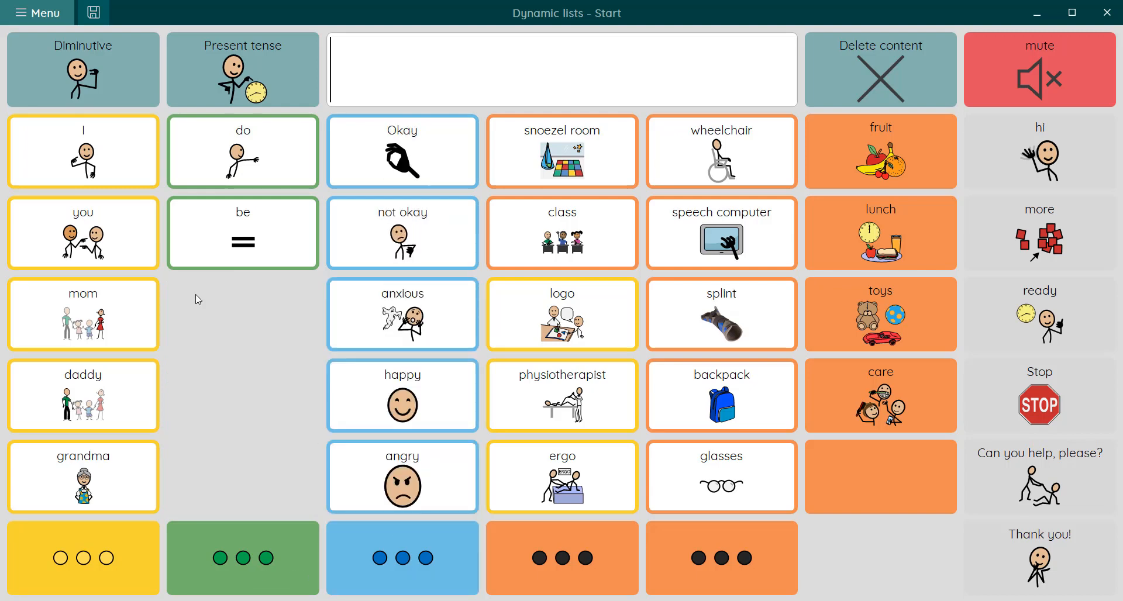
Compose the sentence "I am happy" from the word lists and clear the message box.
click(110, 137)
click(256, 243)
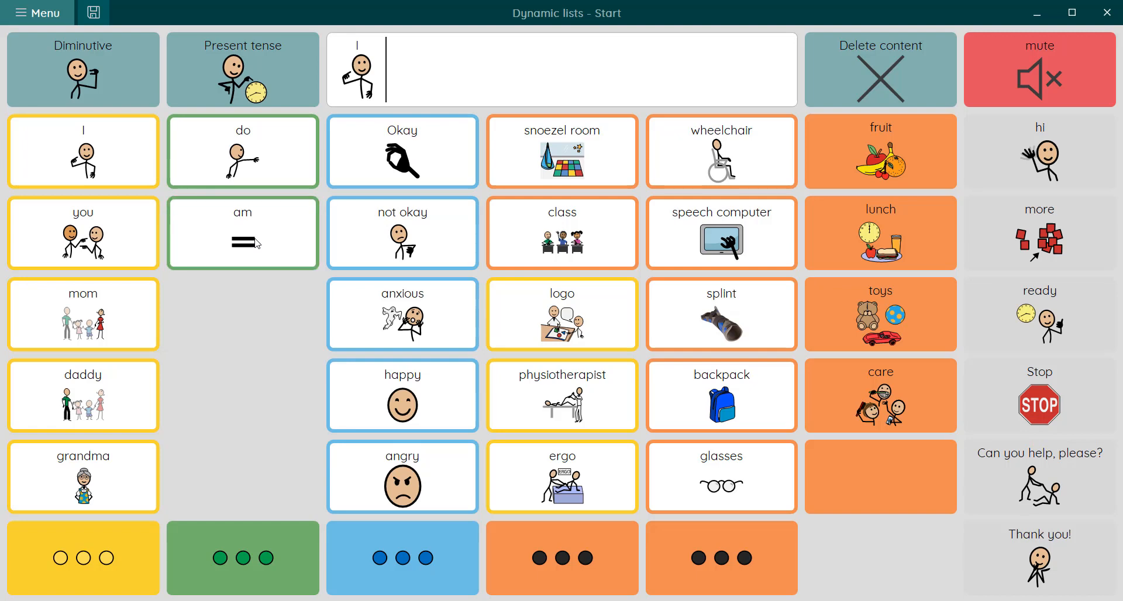
click(401, 394)
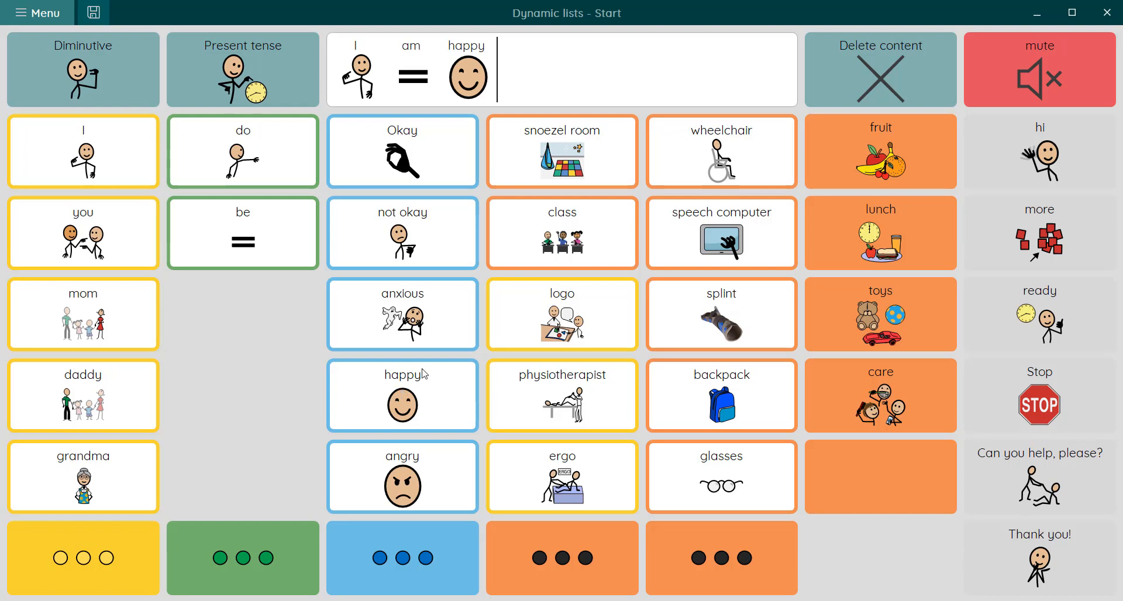
click(857, 79)
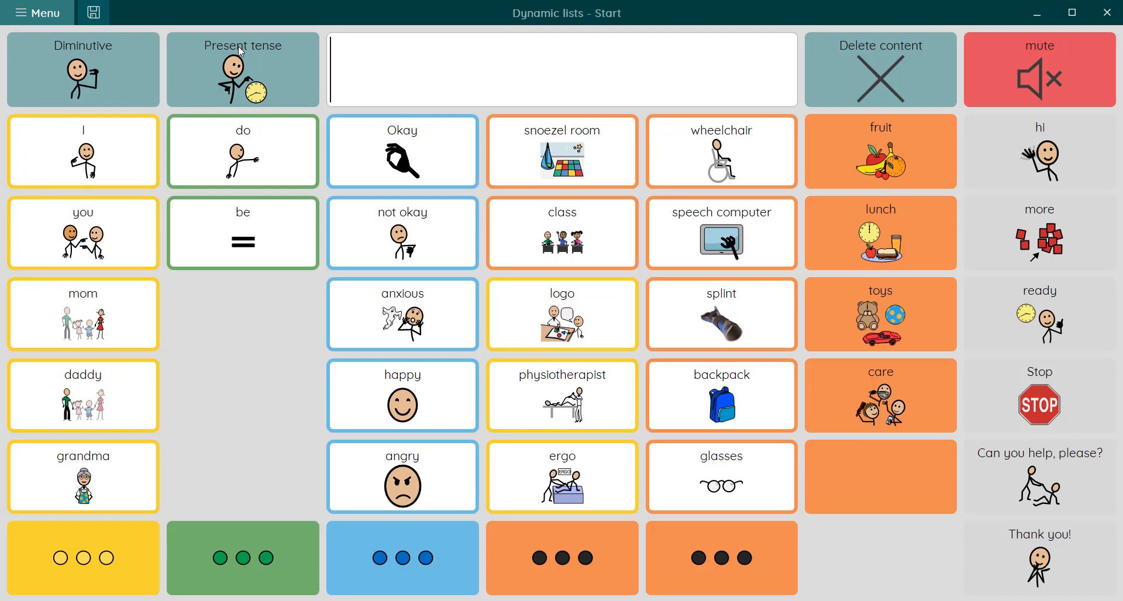
In edit mode, open the who-words (content) page behind the "I" cell and add teacher and friend cells after nurse.
click(36, 12)
click(83, 87)
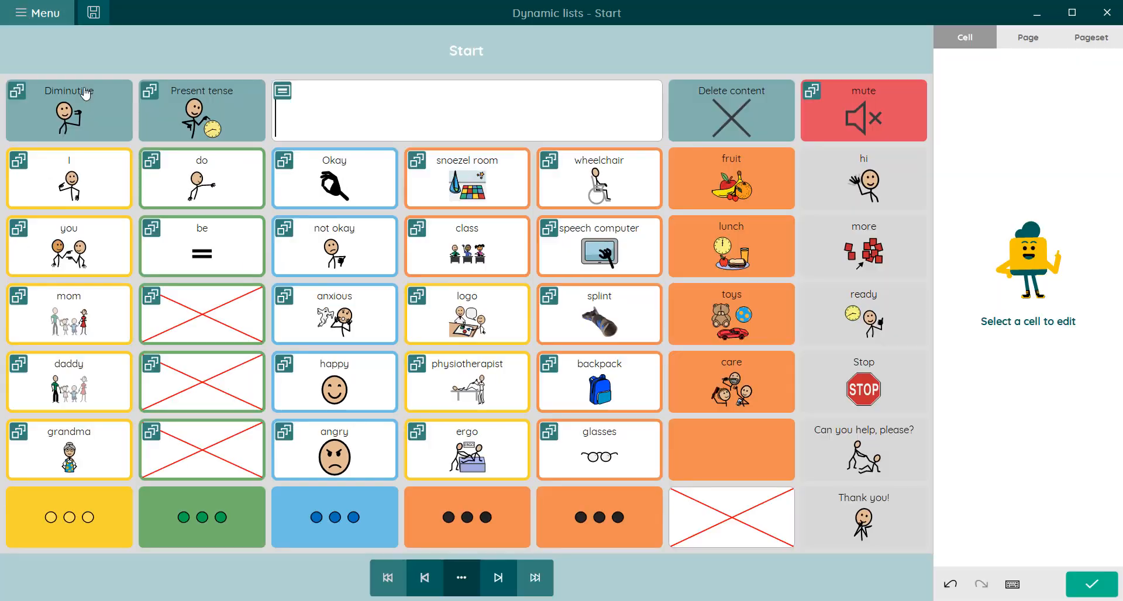
click(78, 173)
click(1038, 153)
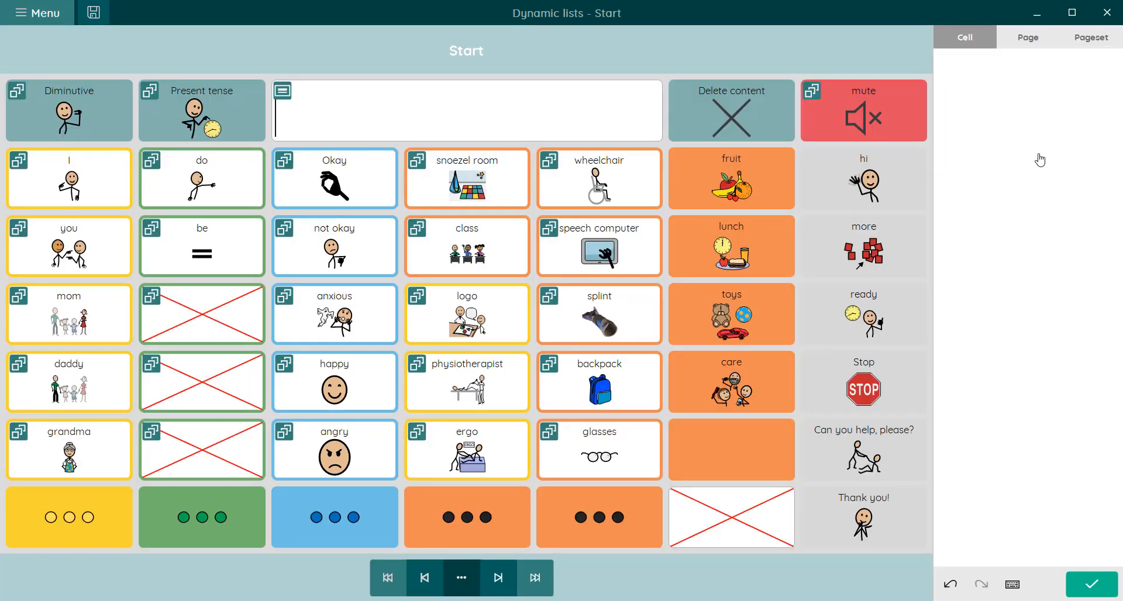
click(273, 215)
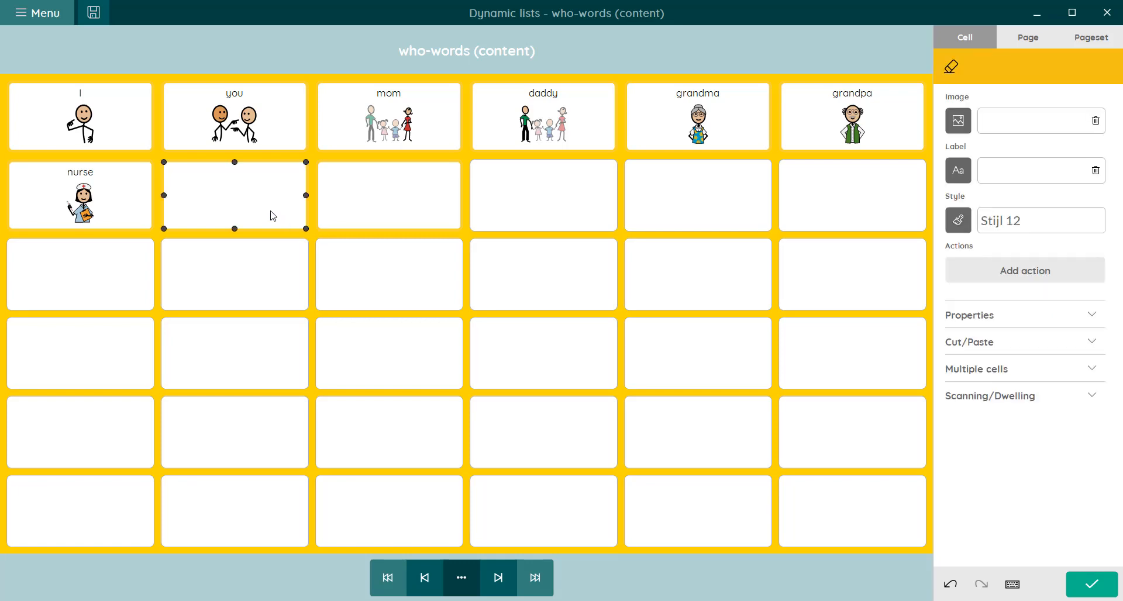
text(teacher)
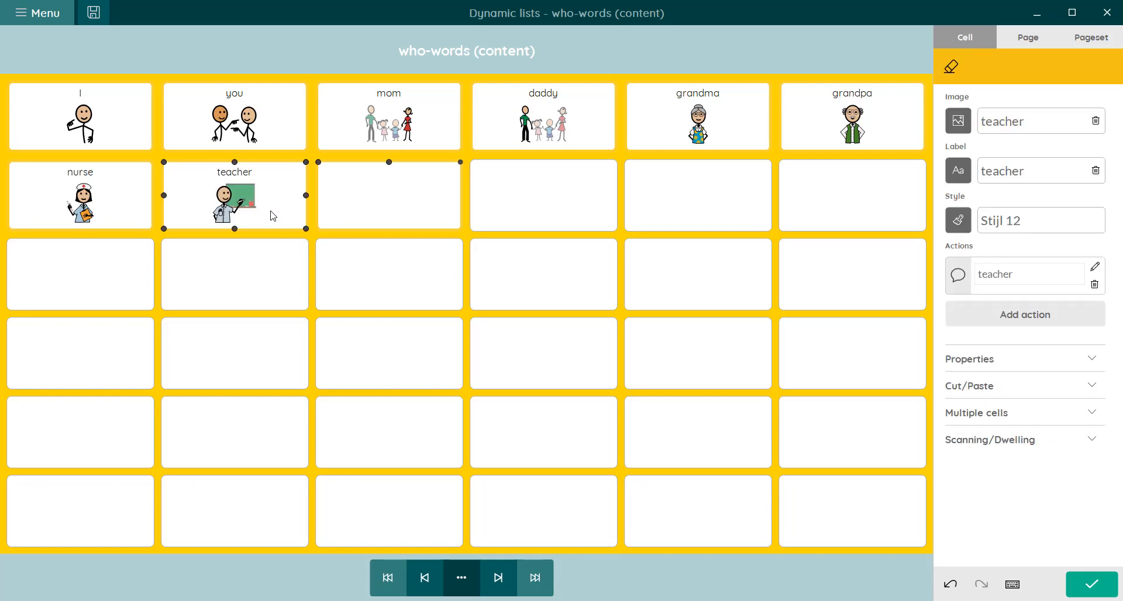
text(friend)
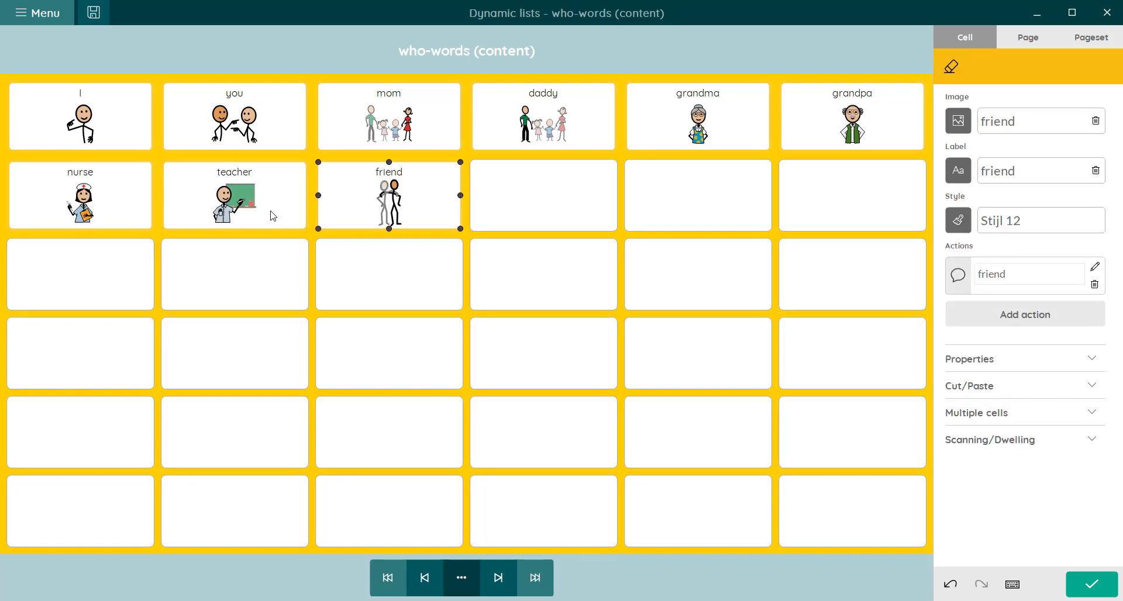
Leave editing from the Start page and page through the yellow who-words list to check the added words.
click(383, 582)
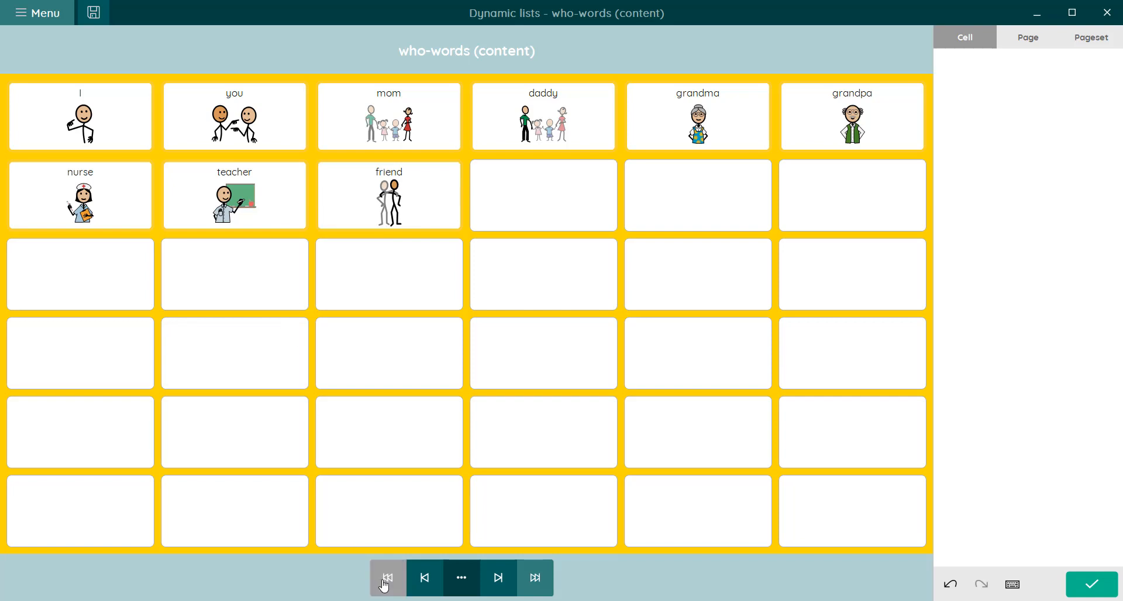
click(1083, 587)
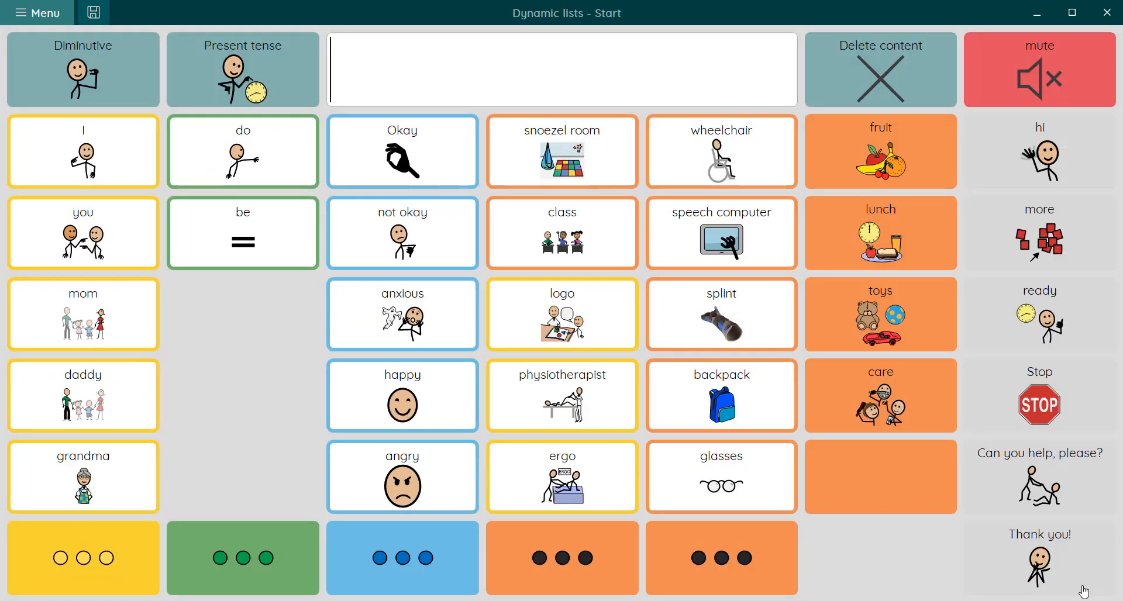
click(119, 557)
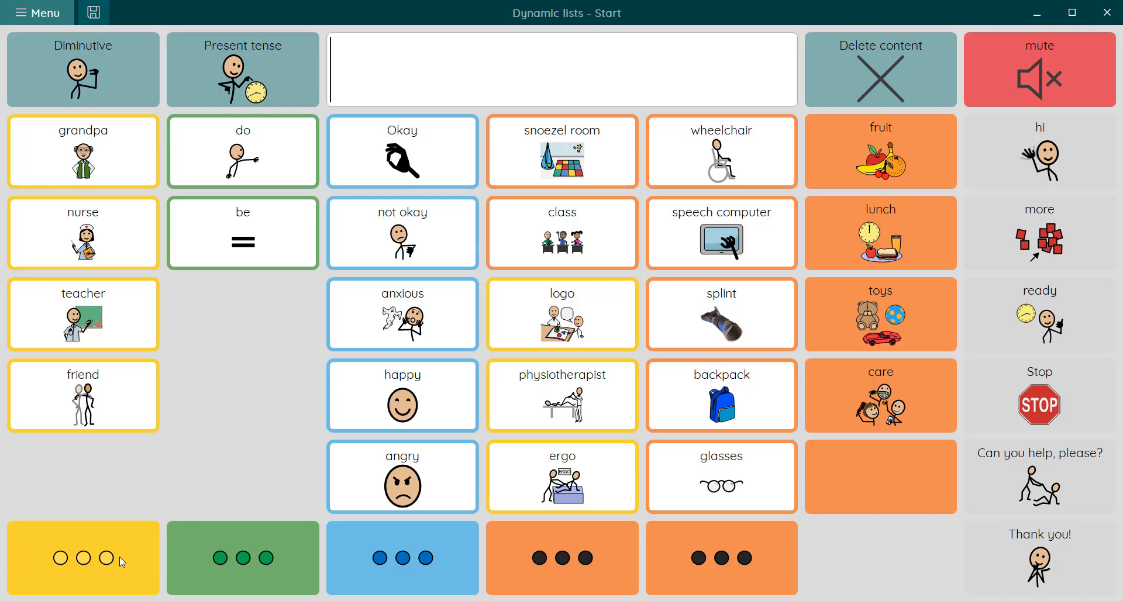
click(119, 557)
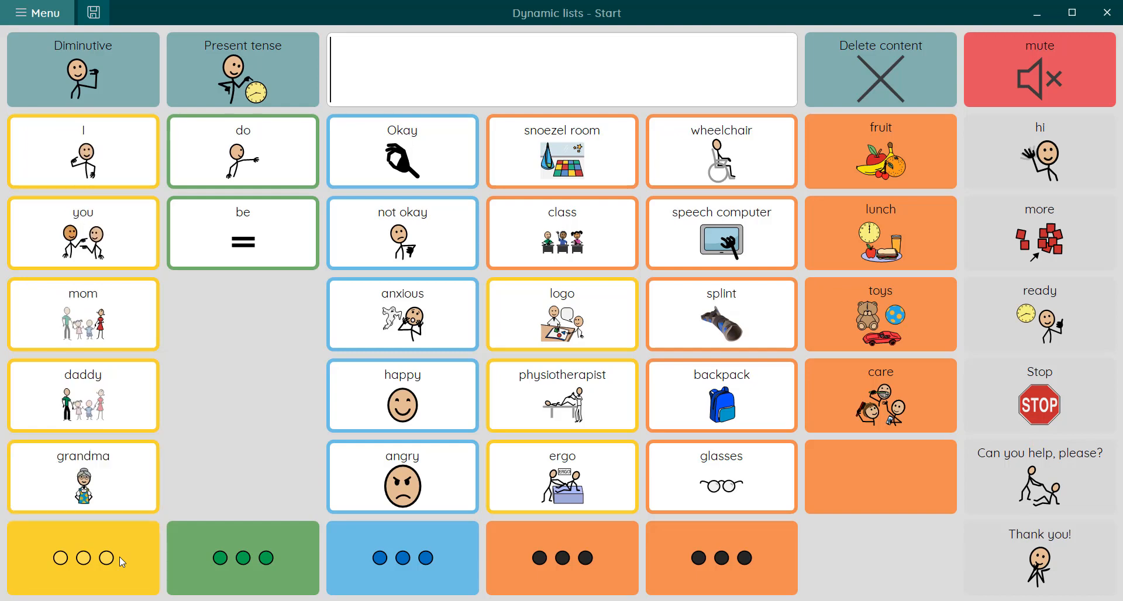
In edit mode, add a page named School (display) after the last page, without a message box.
key(F2)
click(35, 12)
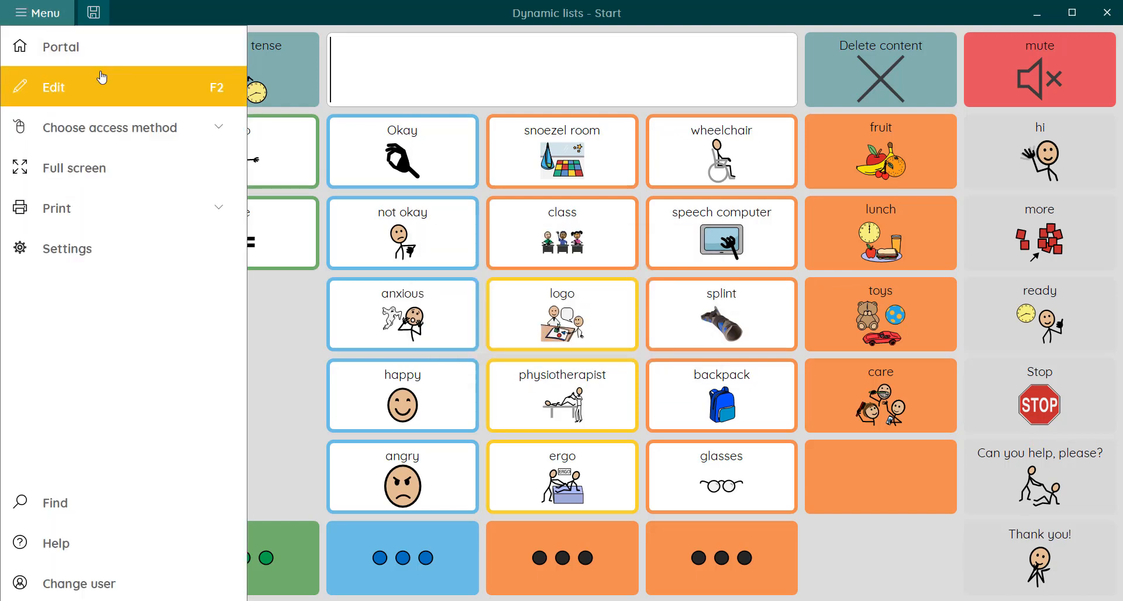
click(102, 76)
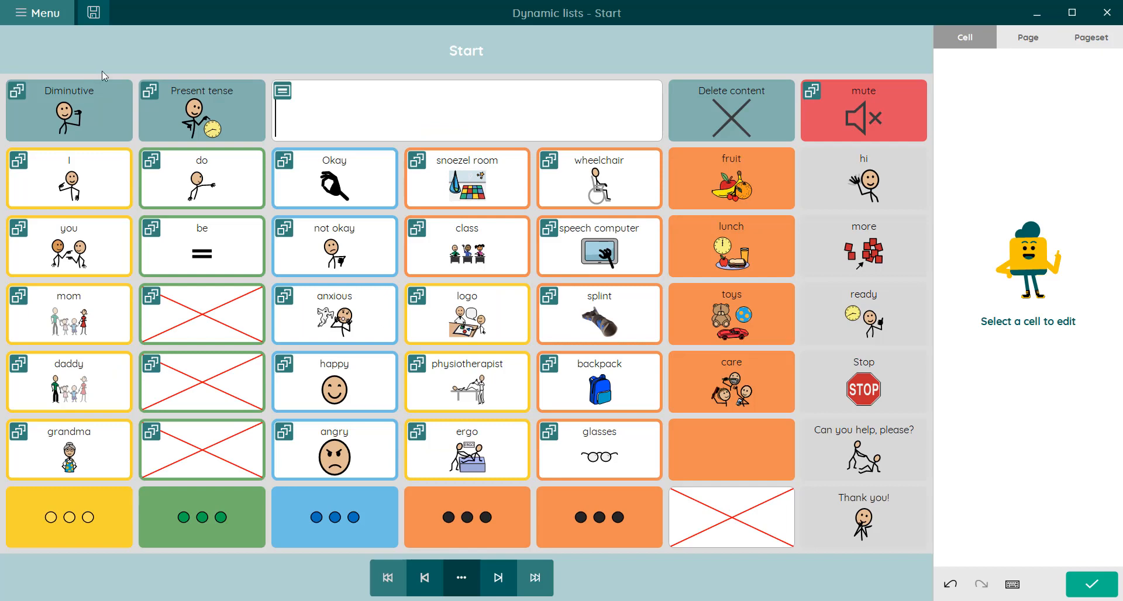
click(1027, 38)
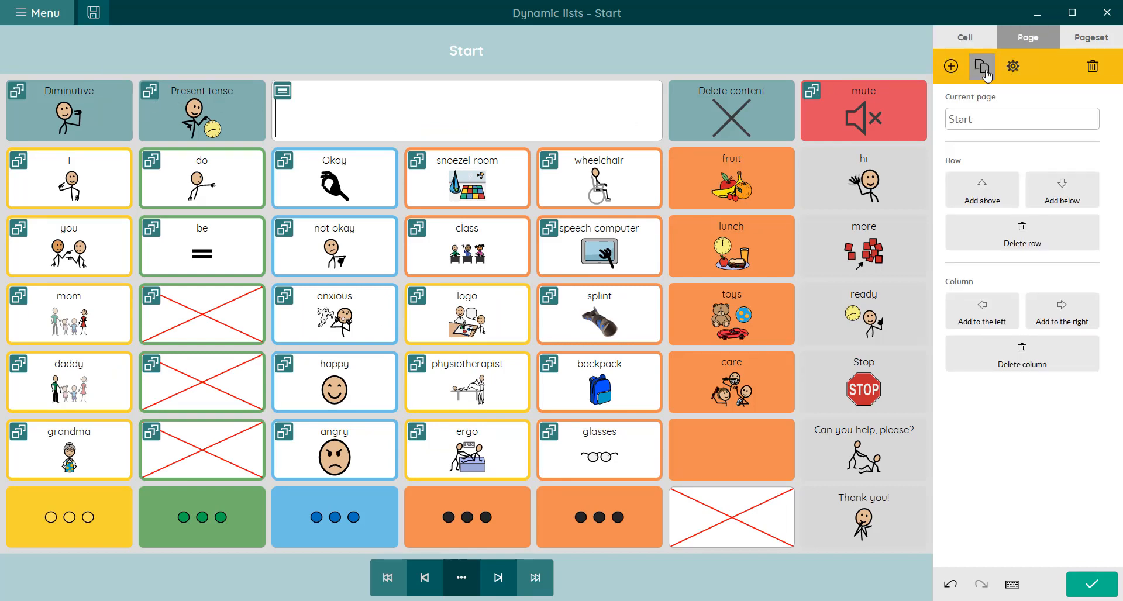
click(950, 66)
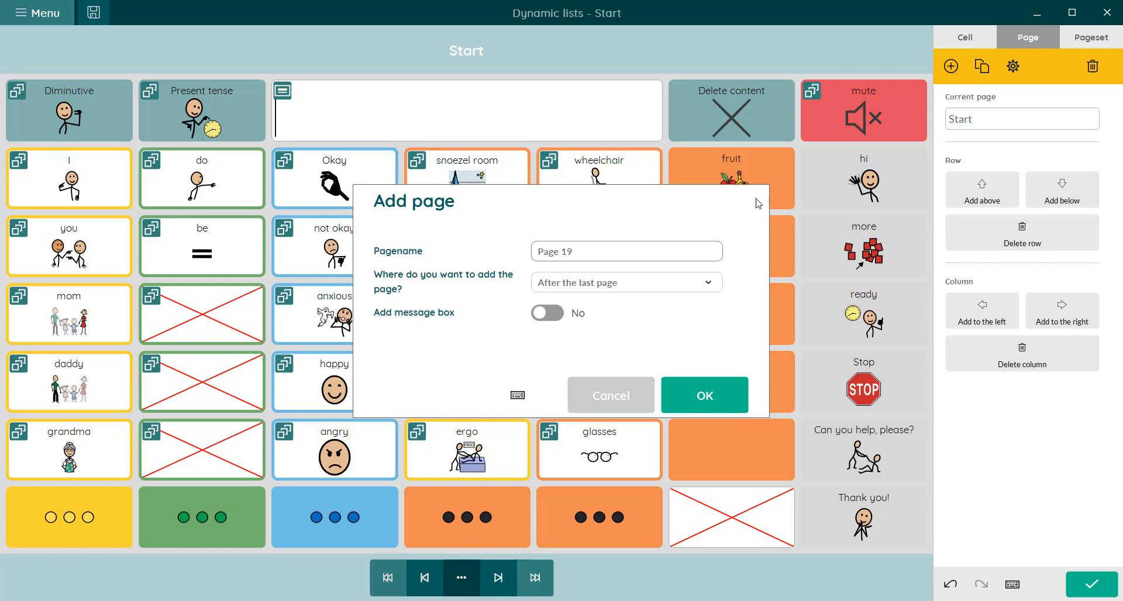
click(632, 246)
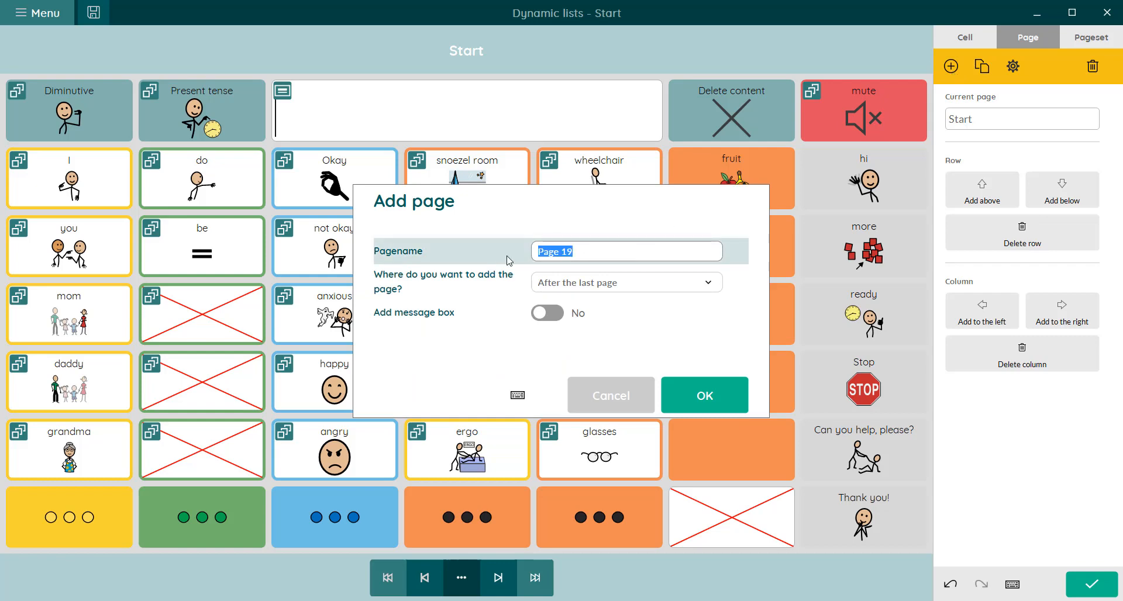
text(School (display))
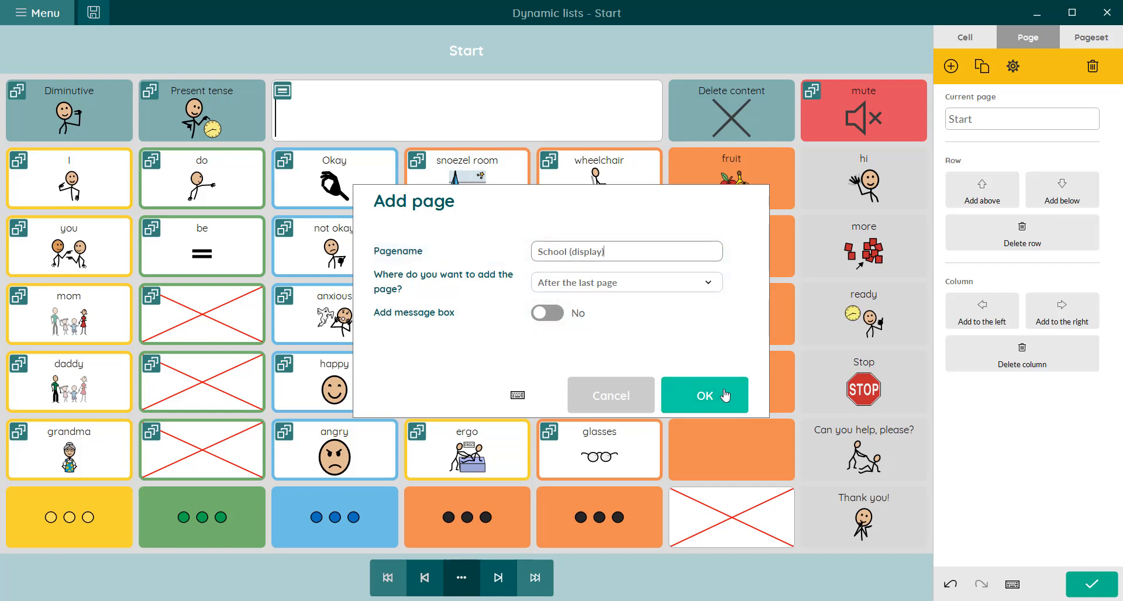
click(705, 395)
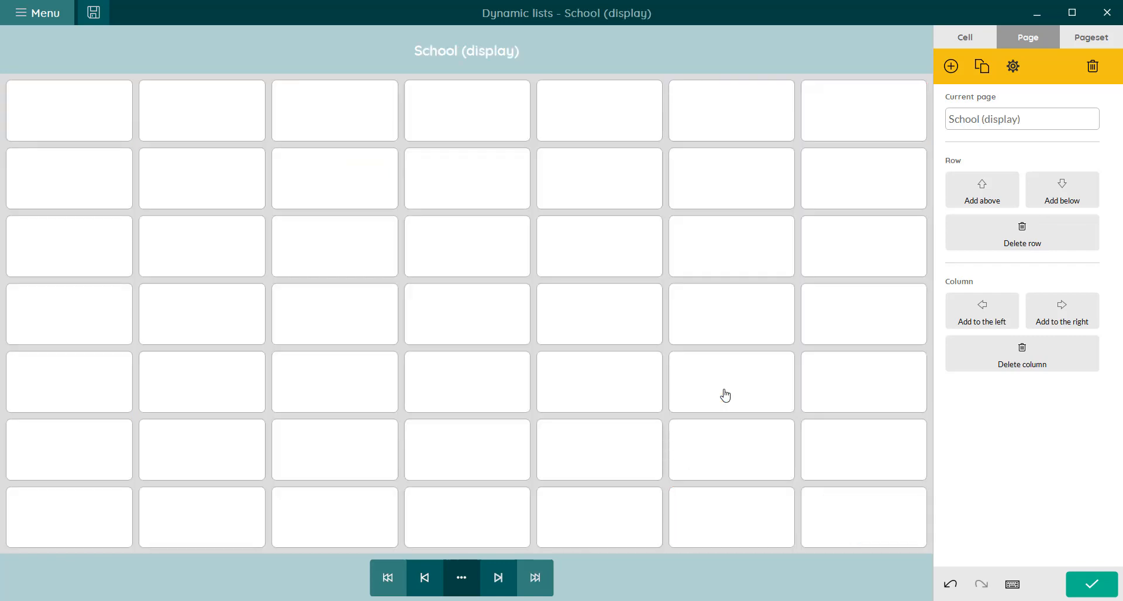
Add a page named School (content) after the last page, without a message box.
click(951, 66)
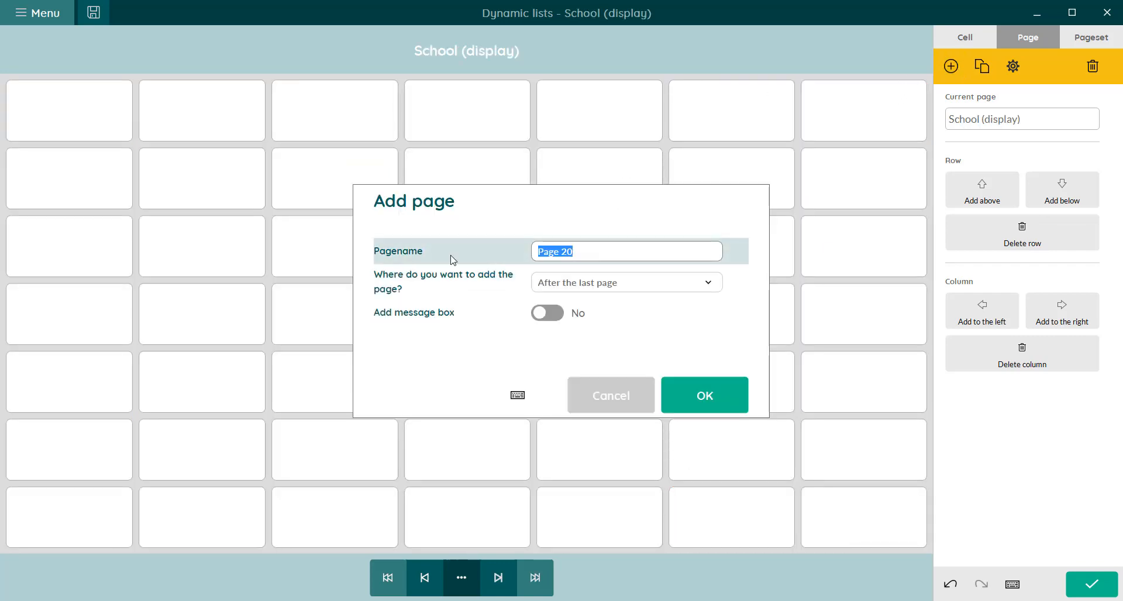
text(School (conte)
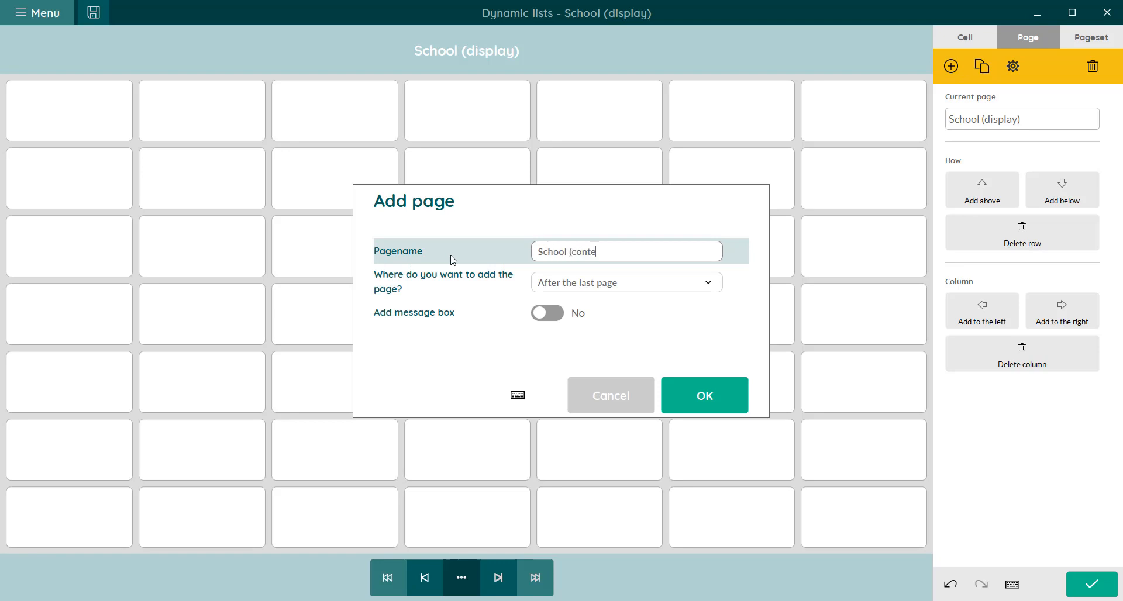
text(nt))
click(715, 406)
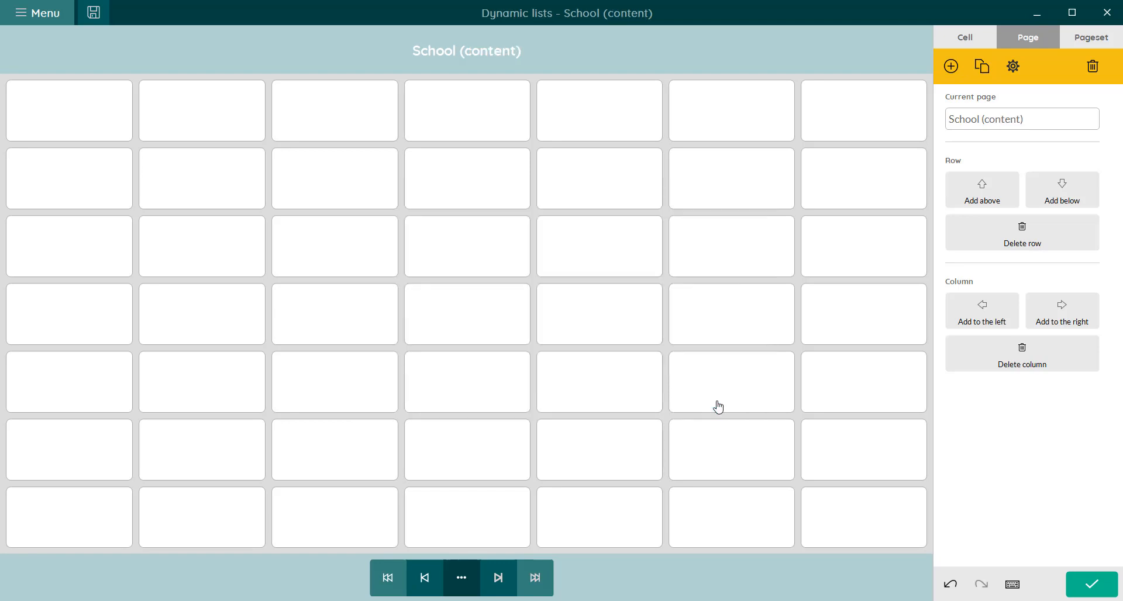
On the School (display) page, make the first-column cells in rows three to six show cells from the School (content) page.
click(434, 584)
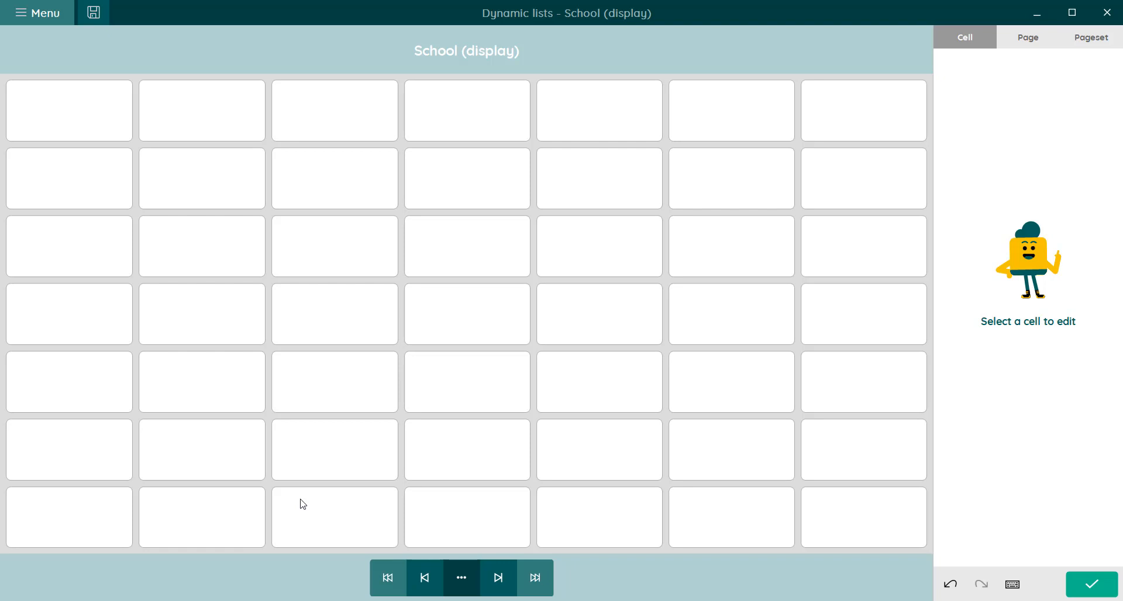
click(99, 262)
shift+click(87, 452)
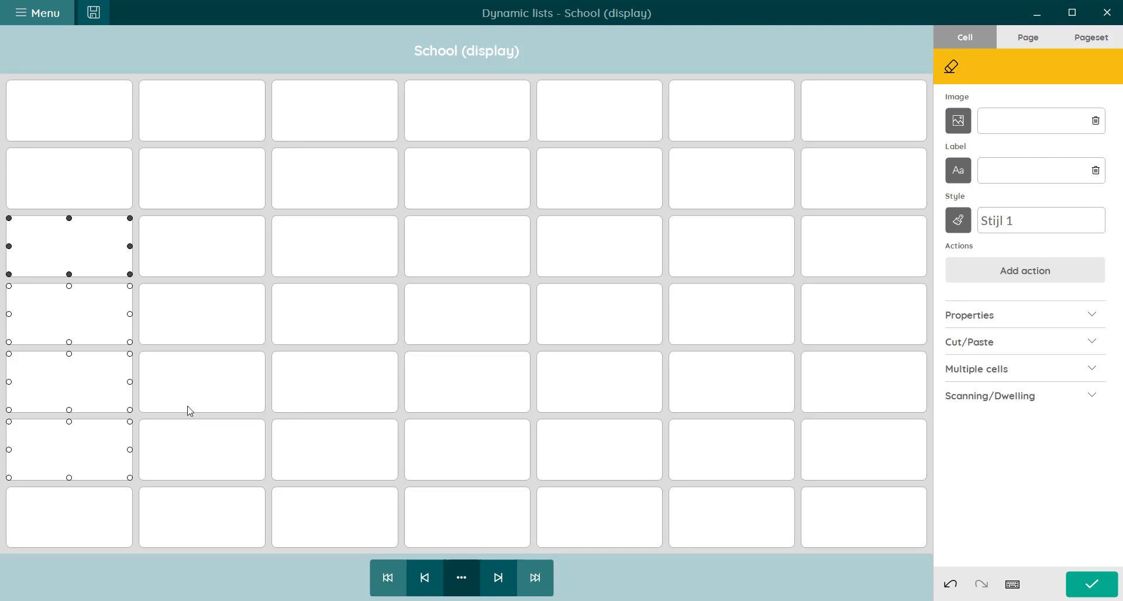
click(989, 274)
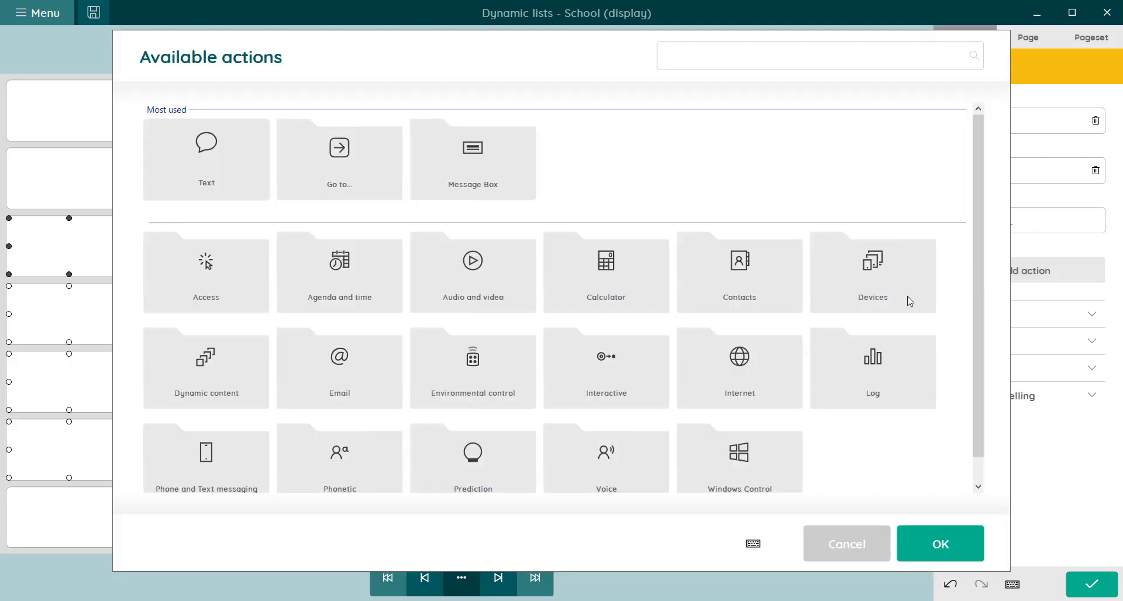
click(228, 392)
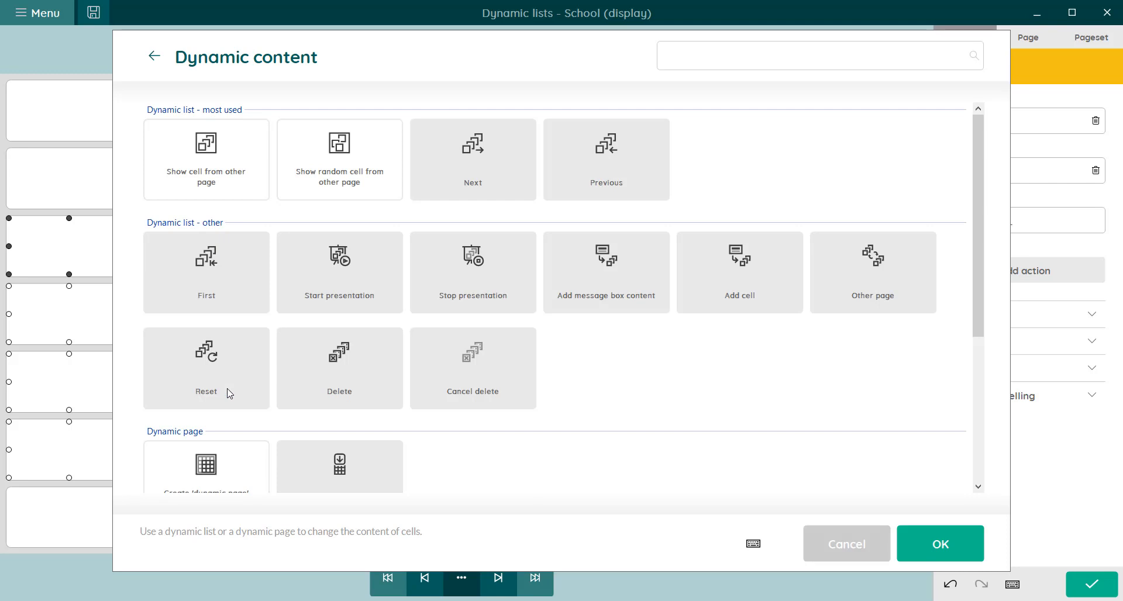
click(245, 183)
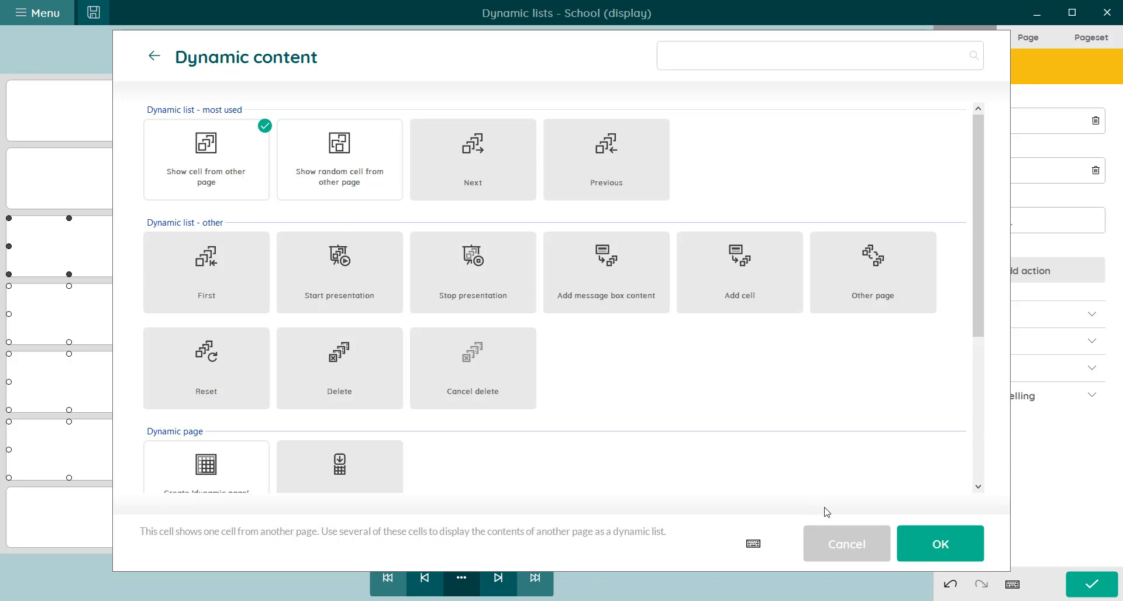
click(937, 532)
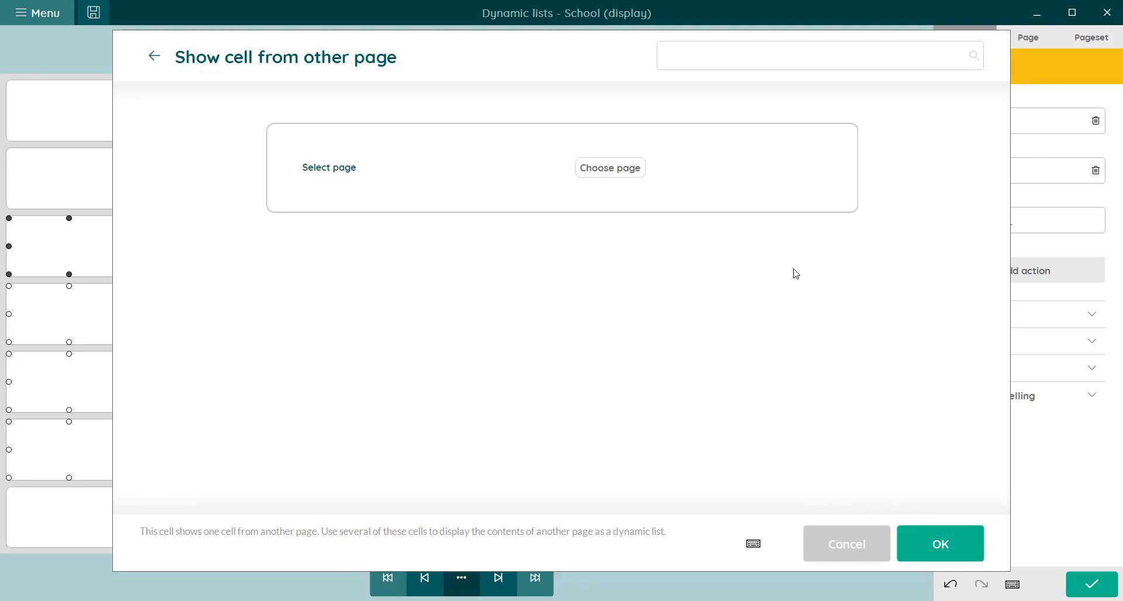
click(615, 173)
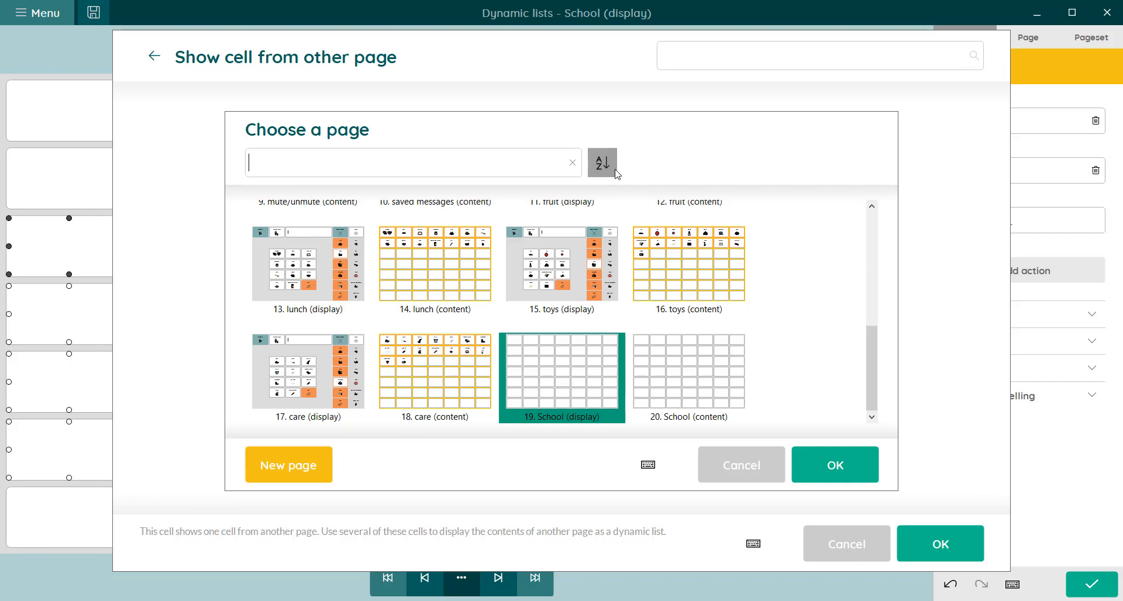
click(690, 363)
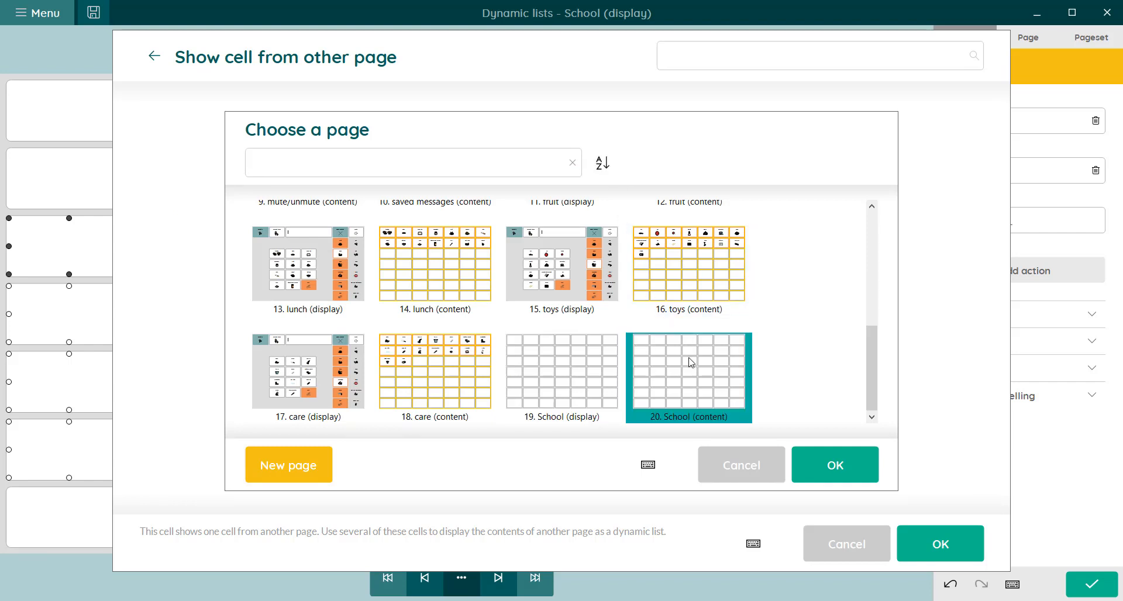
click(835, 466)
click(965, 560)
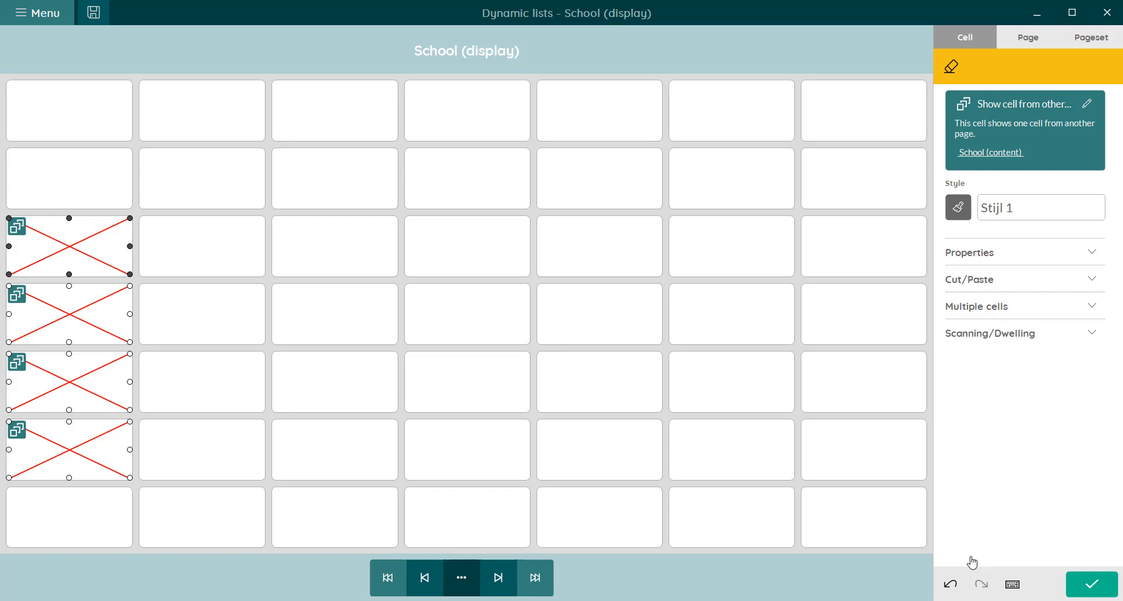
Give the last cell of the first column the dynamic list action Next for the School (content) page.
click(71, 510)
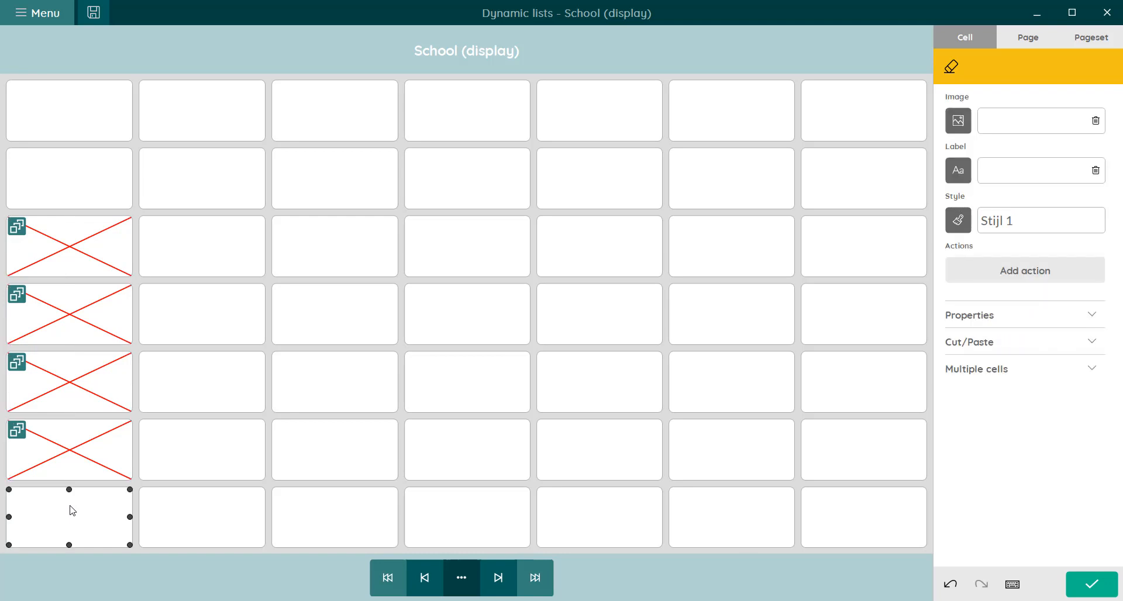
click(982, 279)
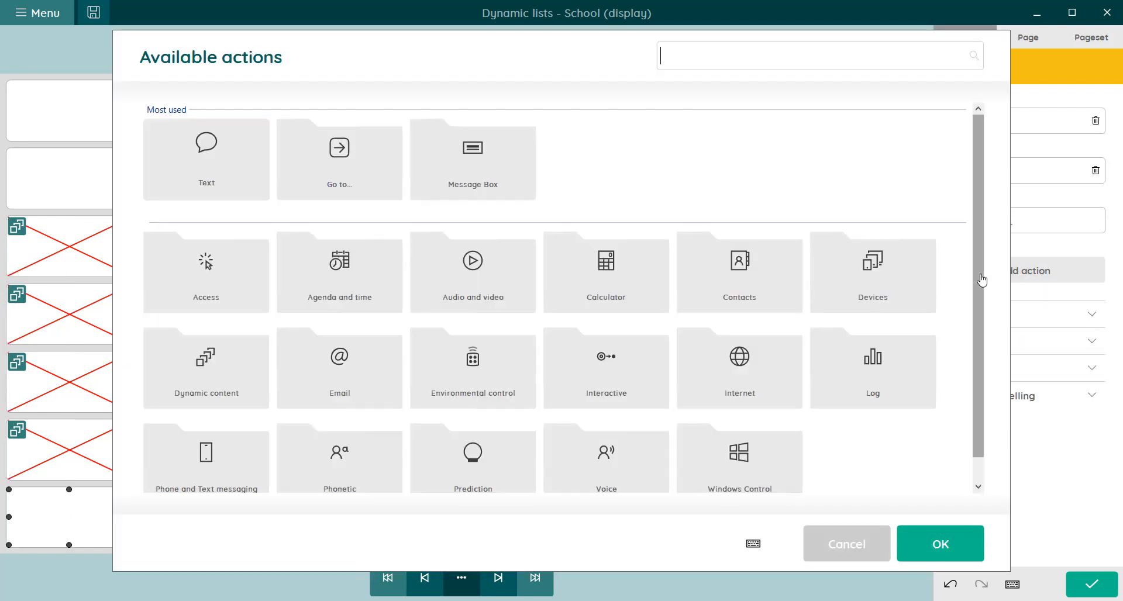
click(151, 357)
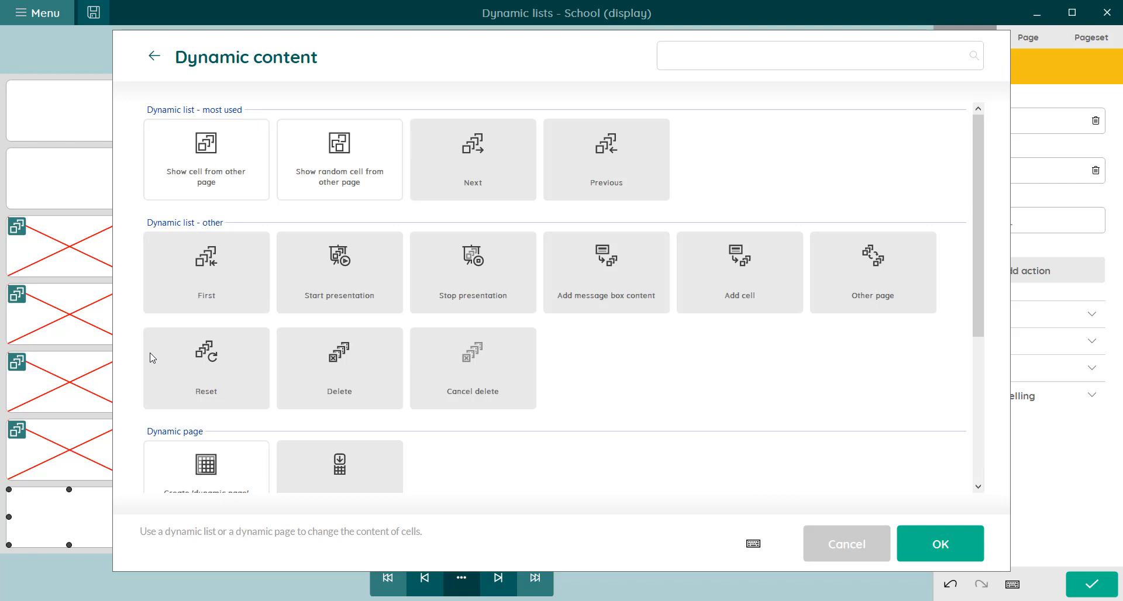
click(446, 153)
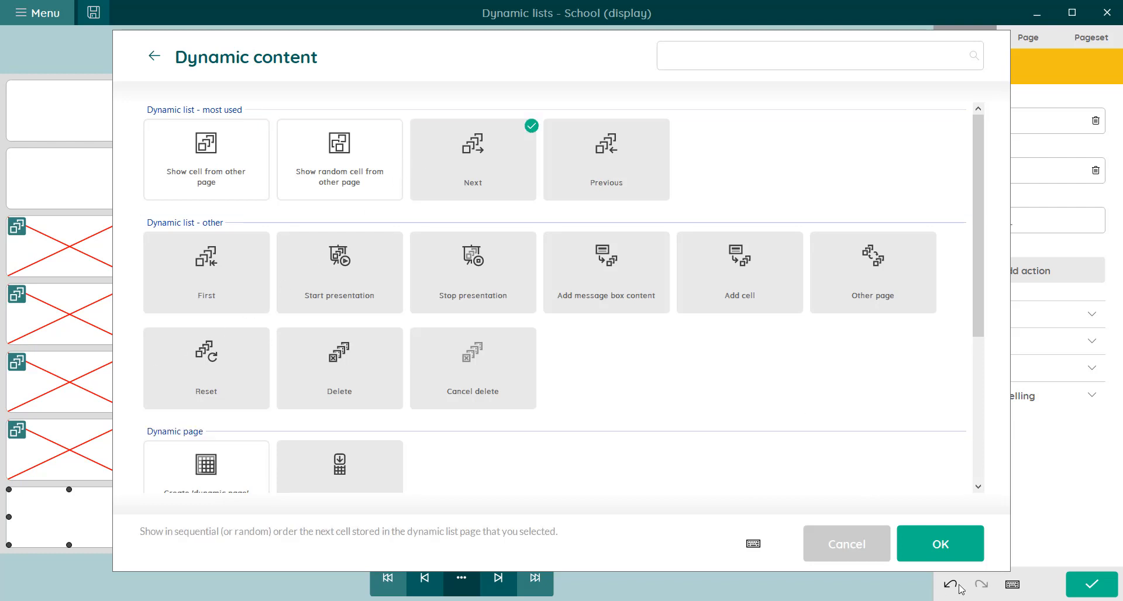
click(949, 558)
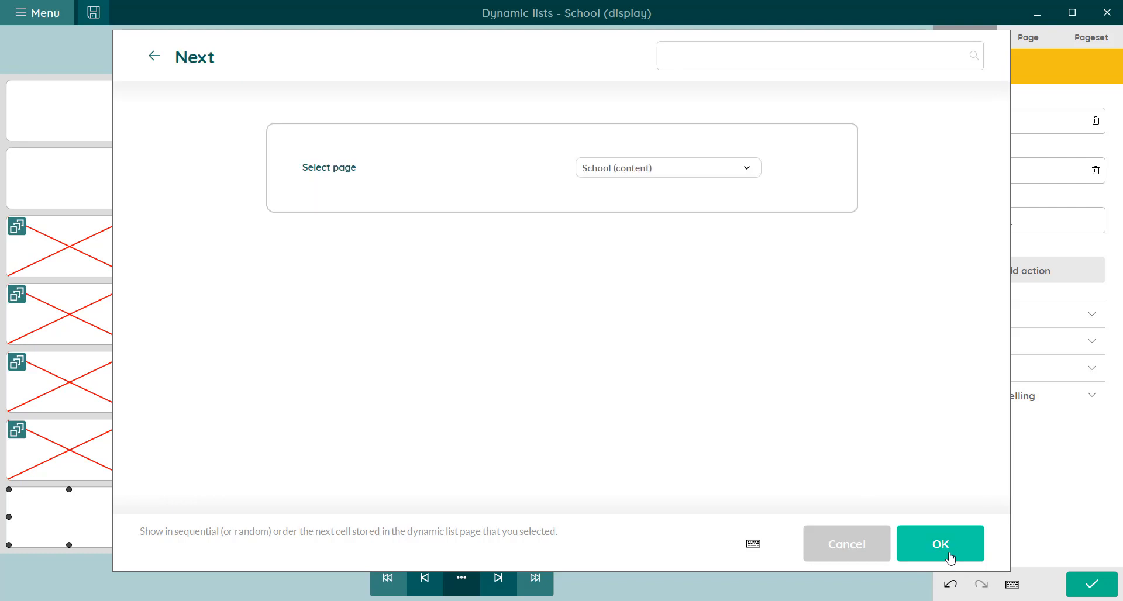
click(940, 543)
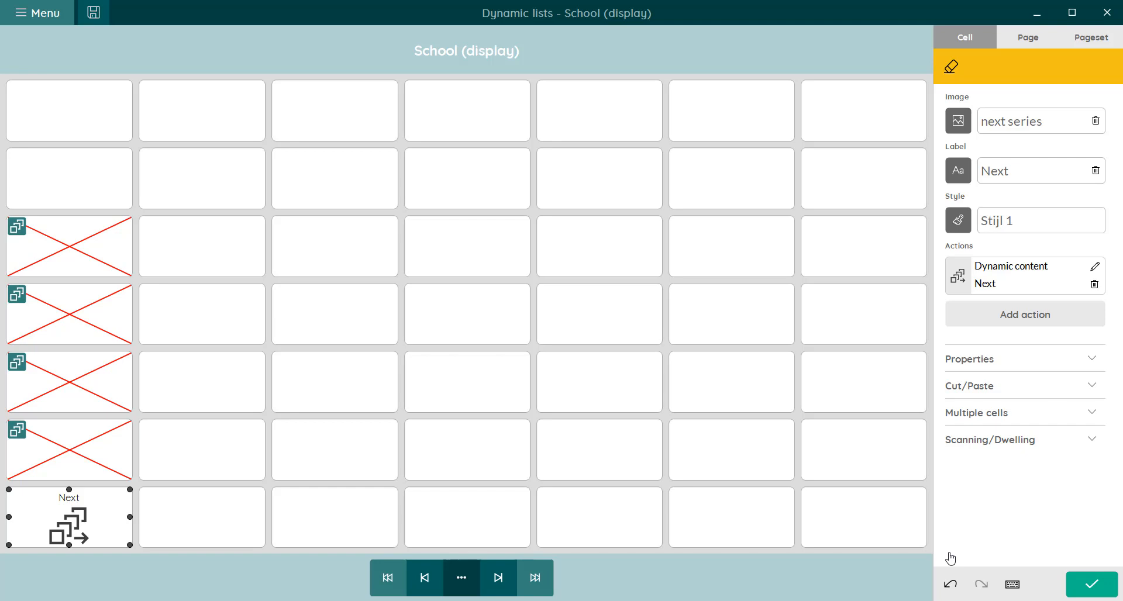
On the School (content) page, fill the first four cells with bus, bench, conversation and book.
click(506, 584)
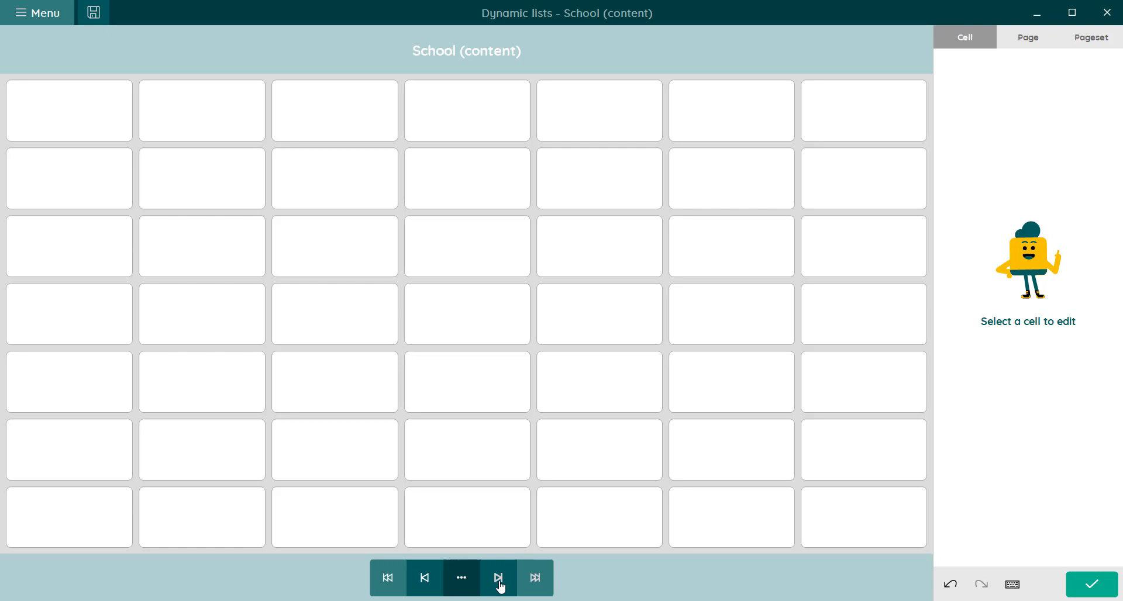
click(109, 116)
text(bus)
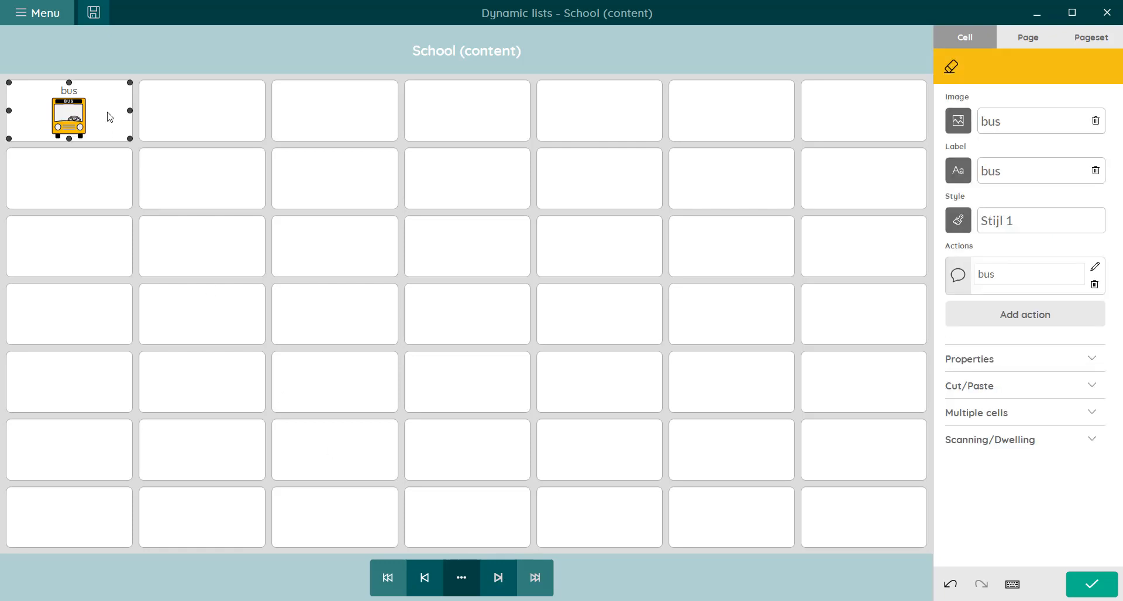
key(Tab)
text(bench)
key(Tab)
text(conversation)
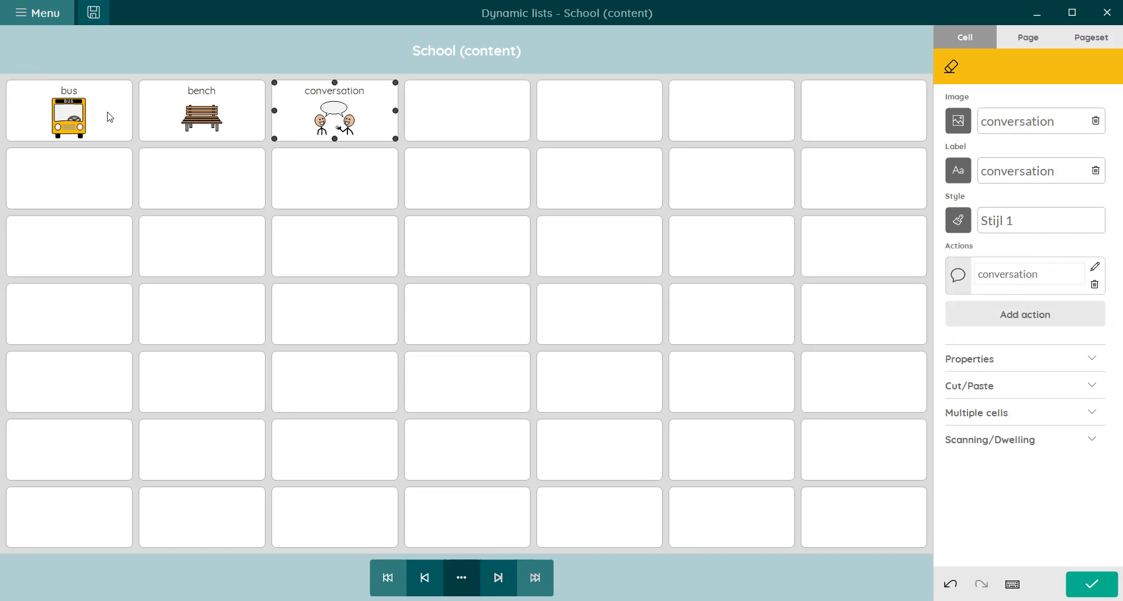
key(Tab)
text(booingk)
Continue the School (content) list after book with cells for toys, lunch, backpack, playground and artwork.
key(Tab)
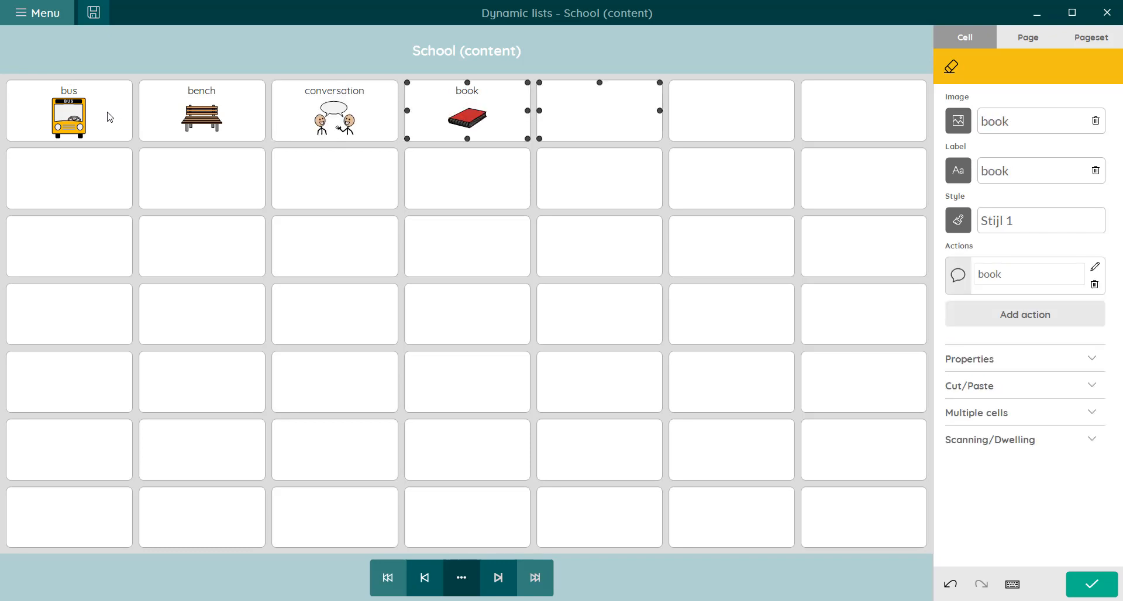
text(toys)
key(Tab)
text(lunch)
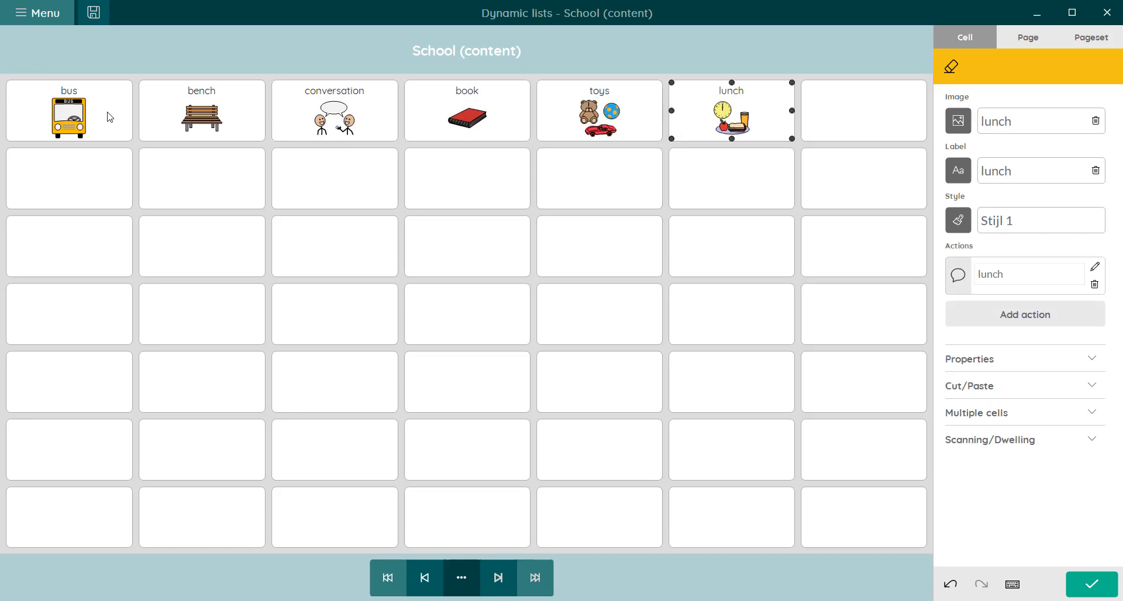
key(Tab)
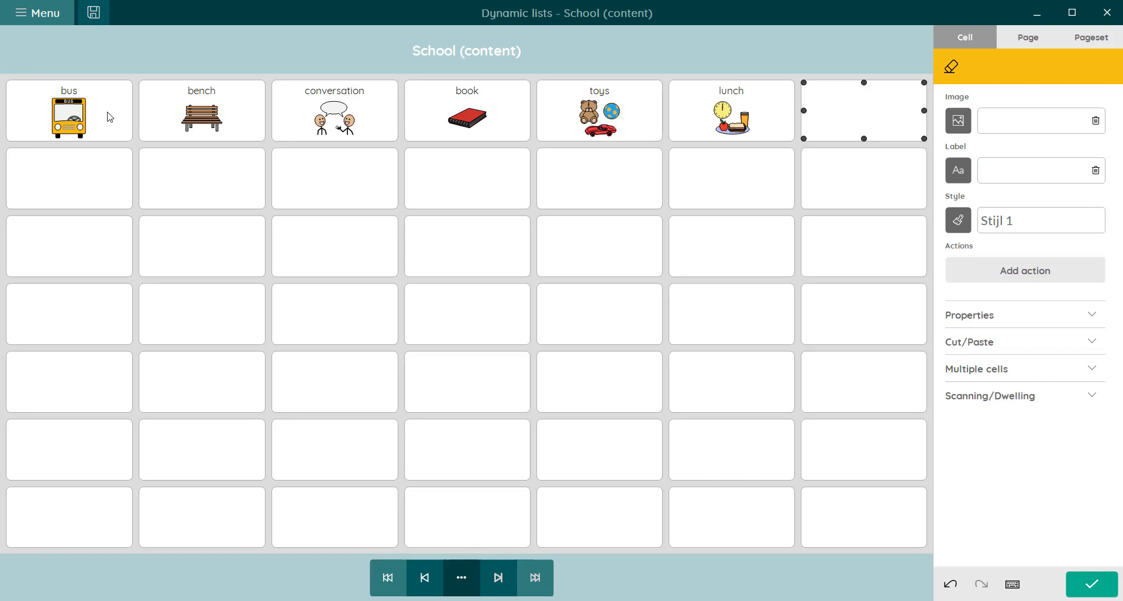
text(backpack)
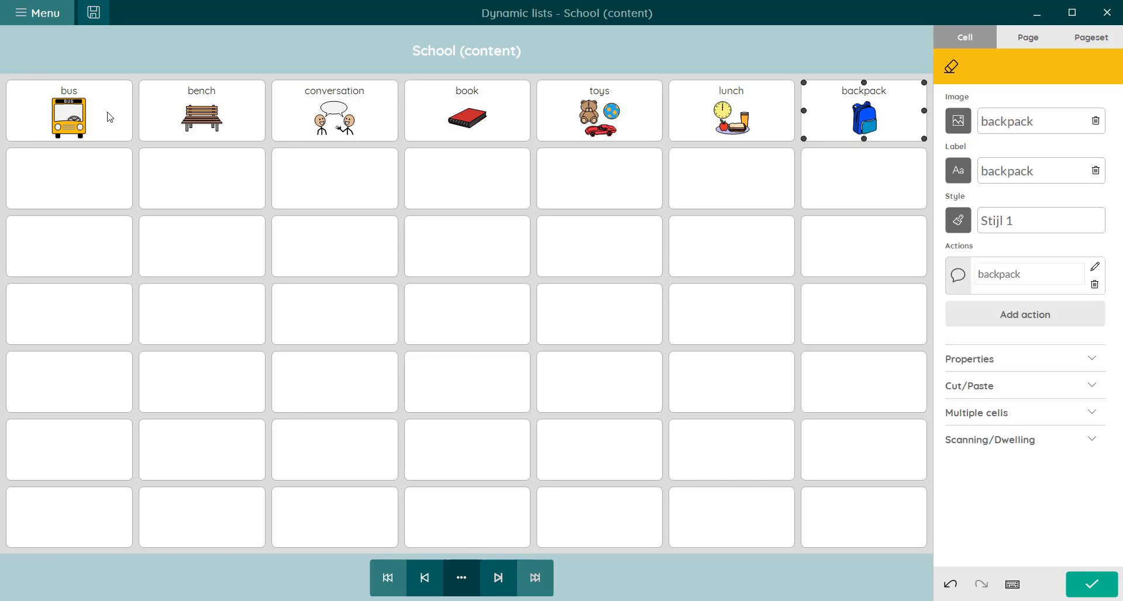
key(Tab)
text(playground)
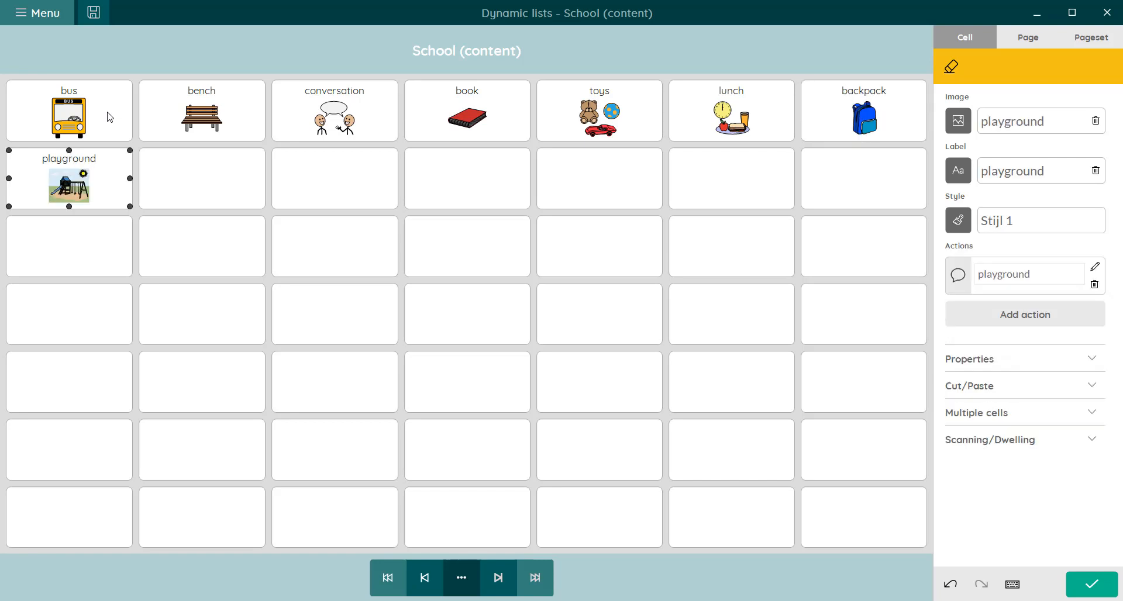
key(Tab)
text(artwork)
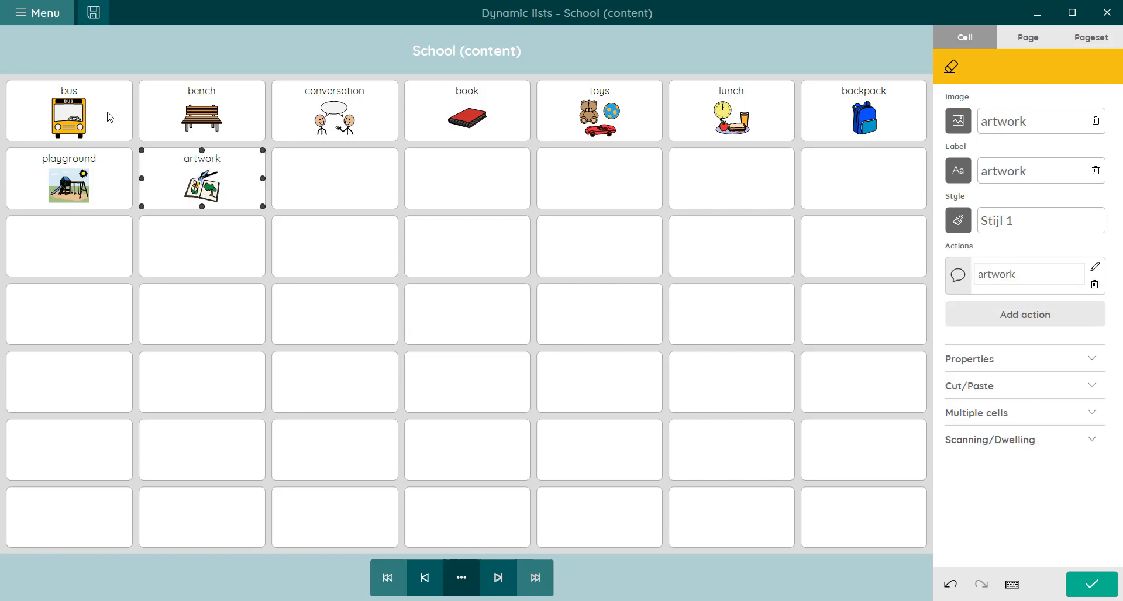
Apply the brown-bordered style Stijl 19 to all cells in the first two rows of the School (content) page.
click(109, 117)
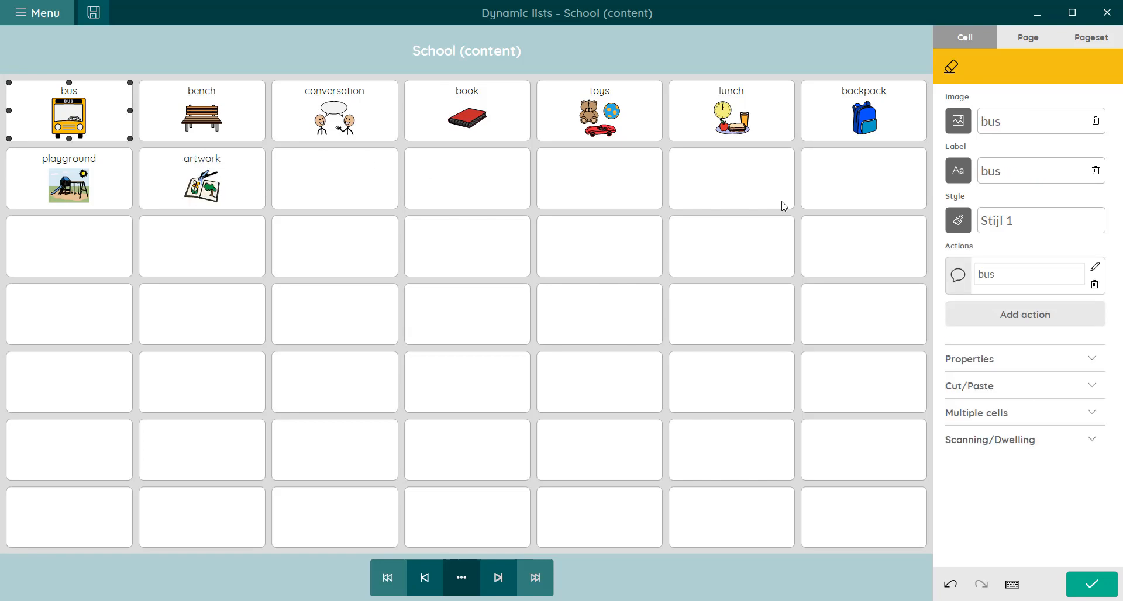
shift+click(884, 193)
click(958, 220)
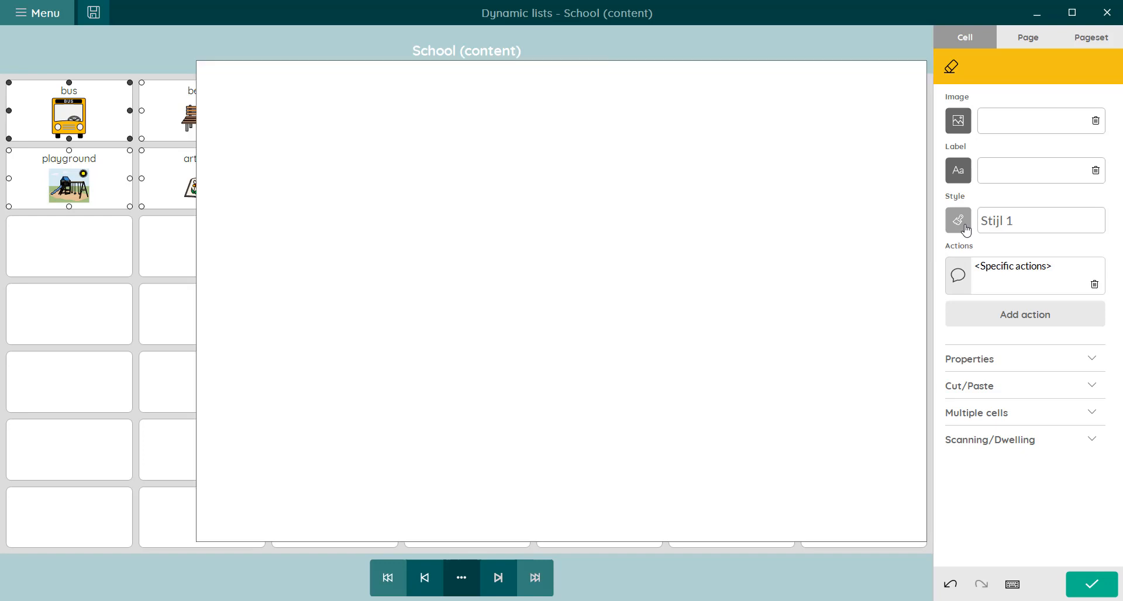
click(256, 375)
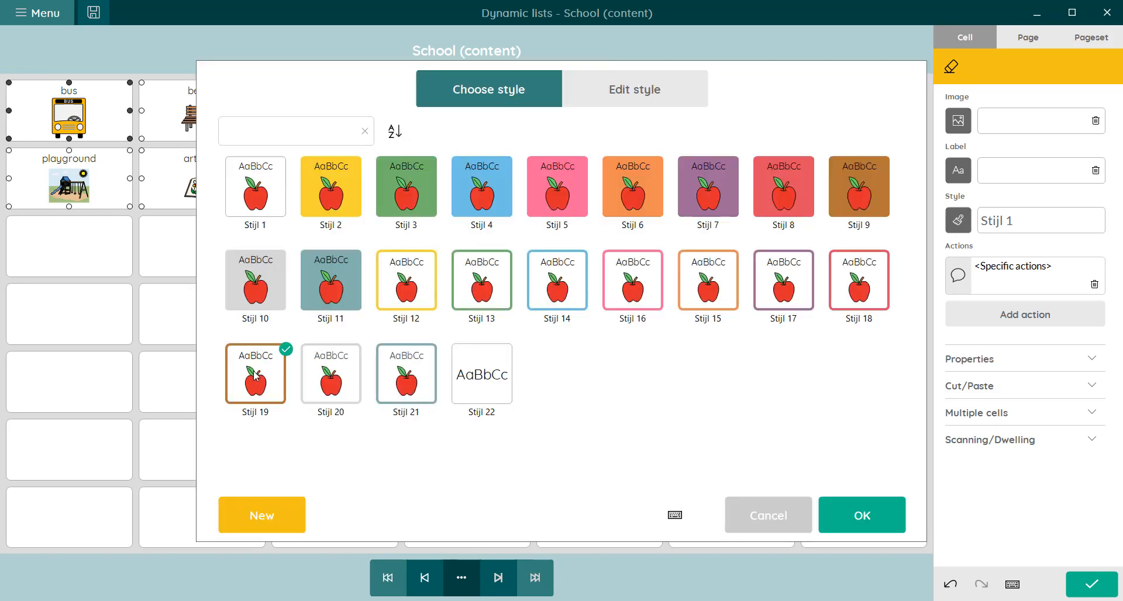
click(897, 530)
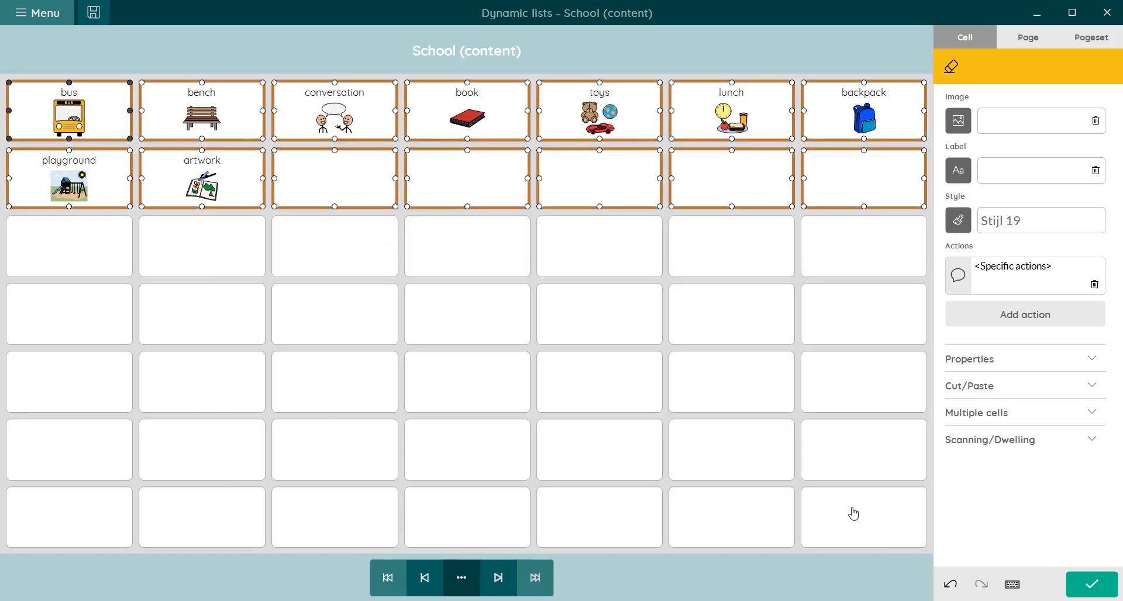
Set the School (content) page's solid background color to yellow in the page settings.
click(1033, 38)
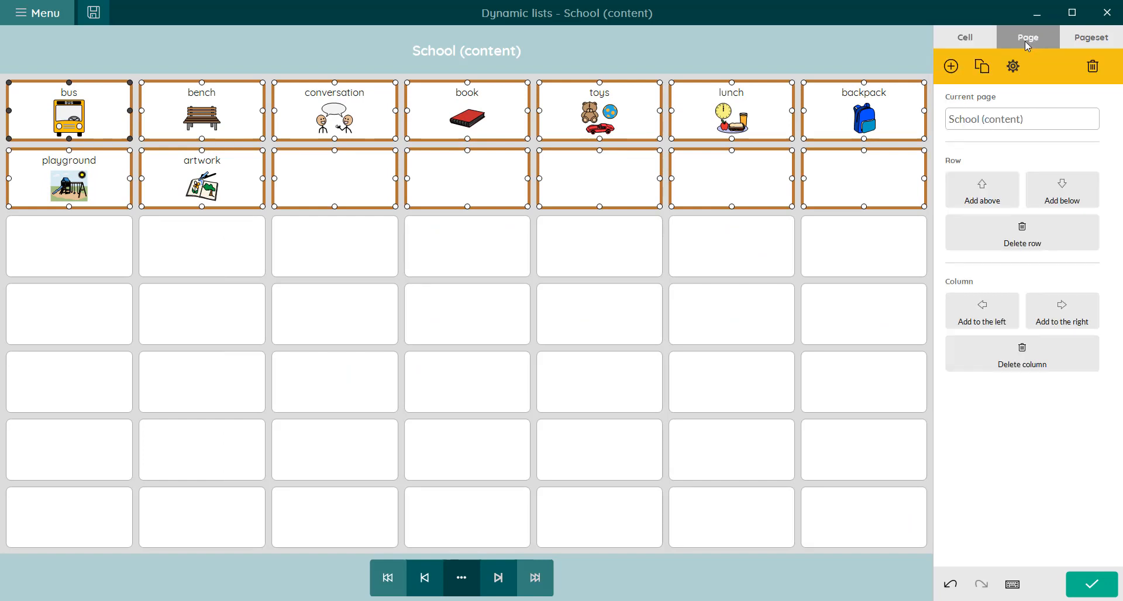
click(1013, 67)
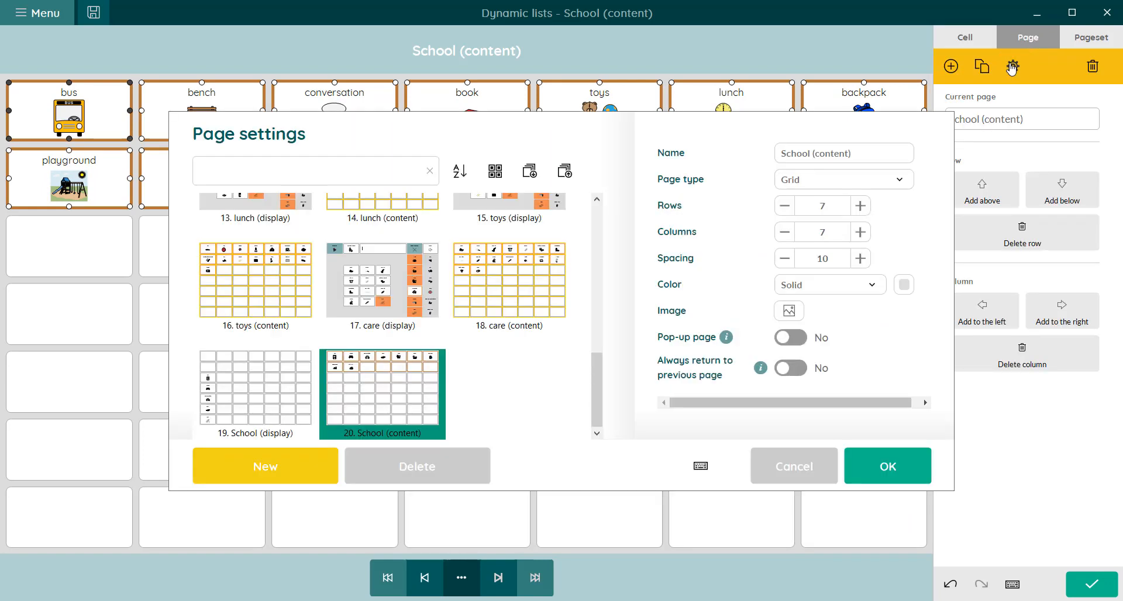
click(904, 285)
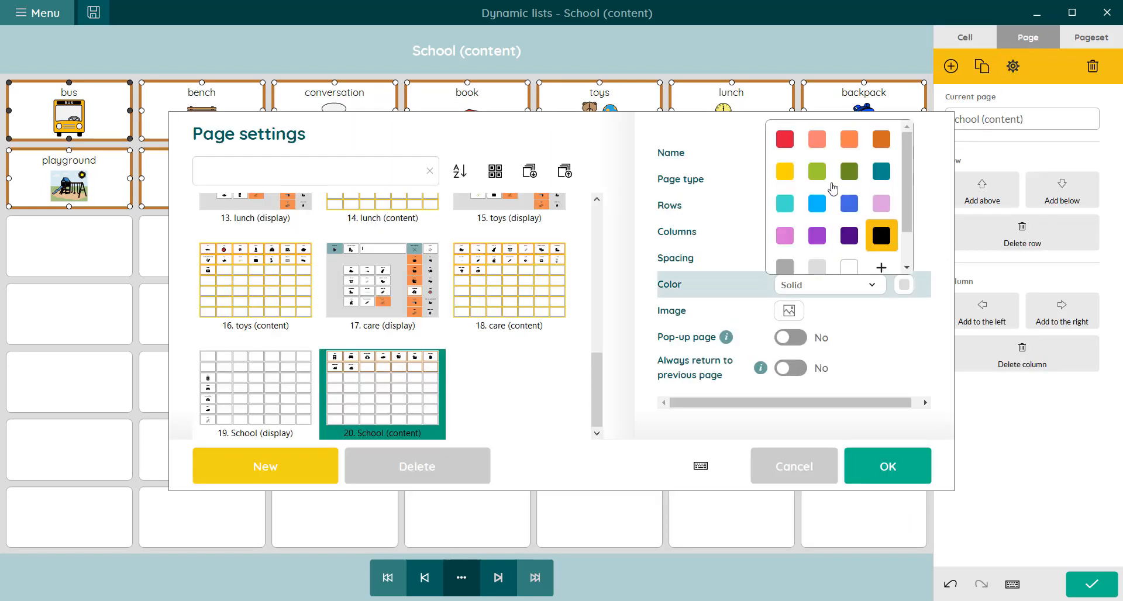
click(784, 172)
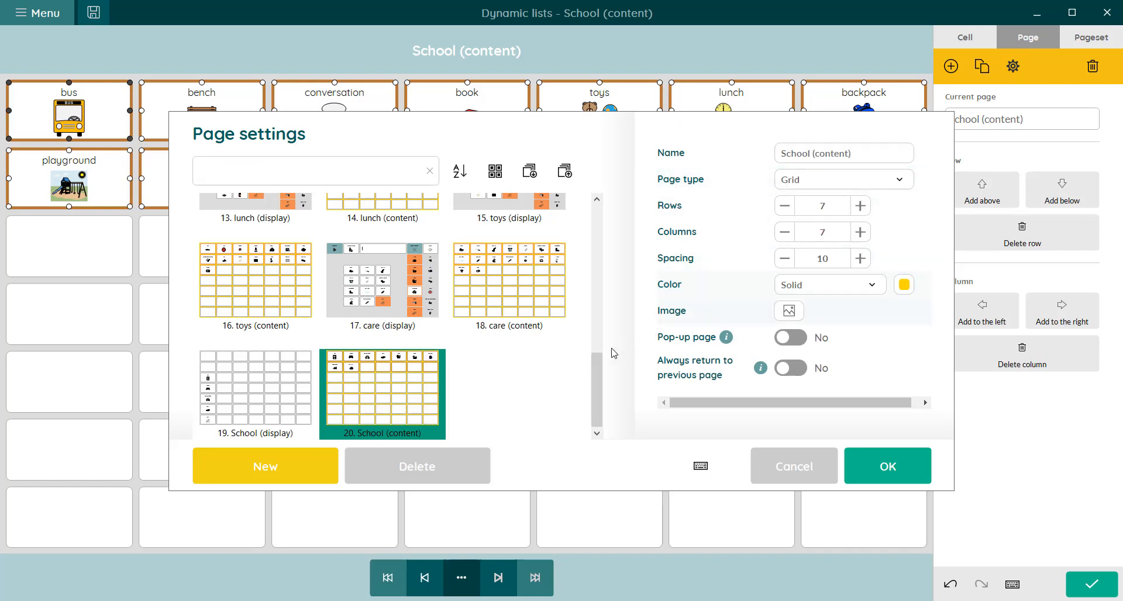
click(587, 364)
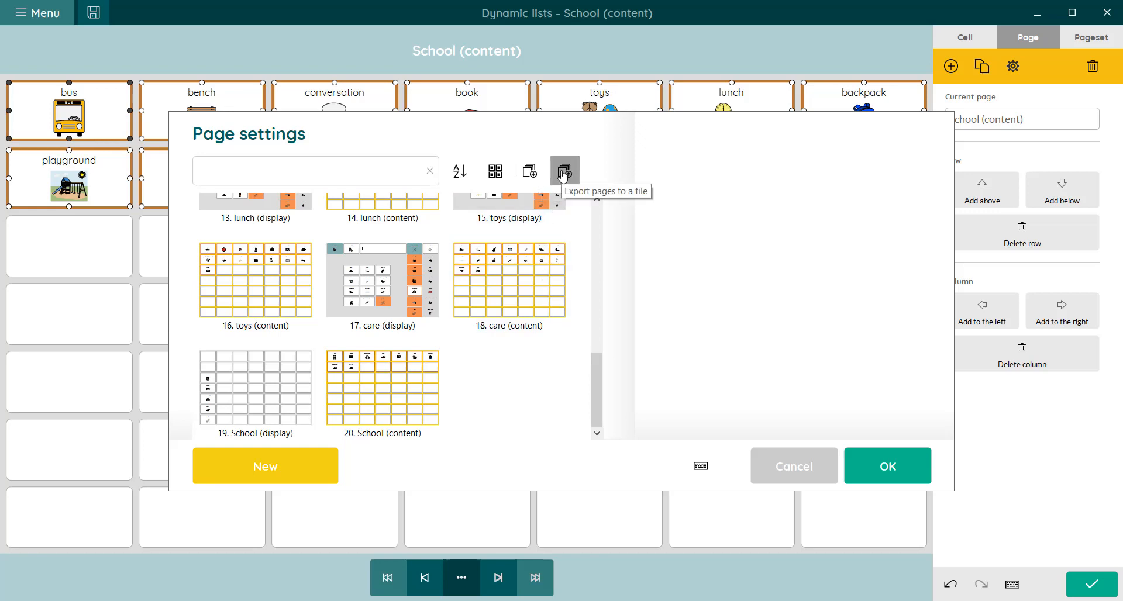
click(864, 474)
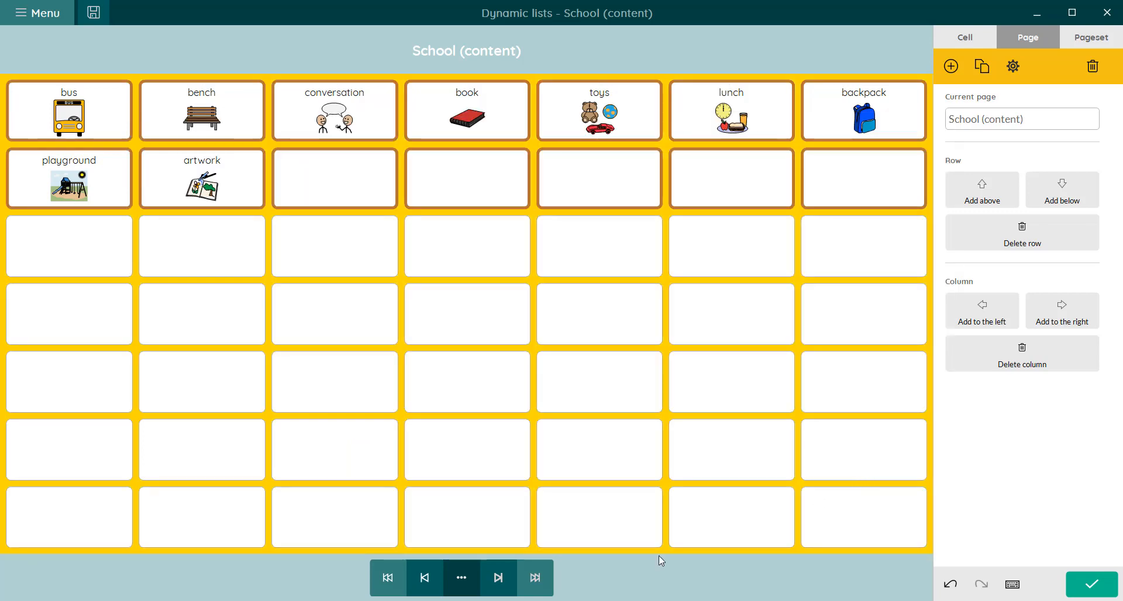
Return to the School (display) page, leave editing and page through the whole school list with its Next cell.
click(429, 585)
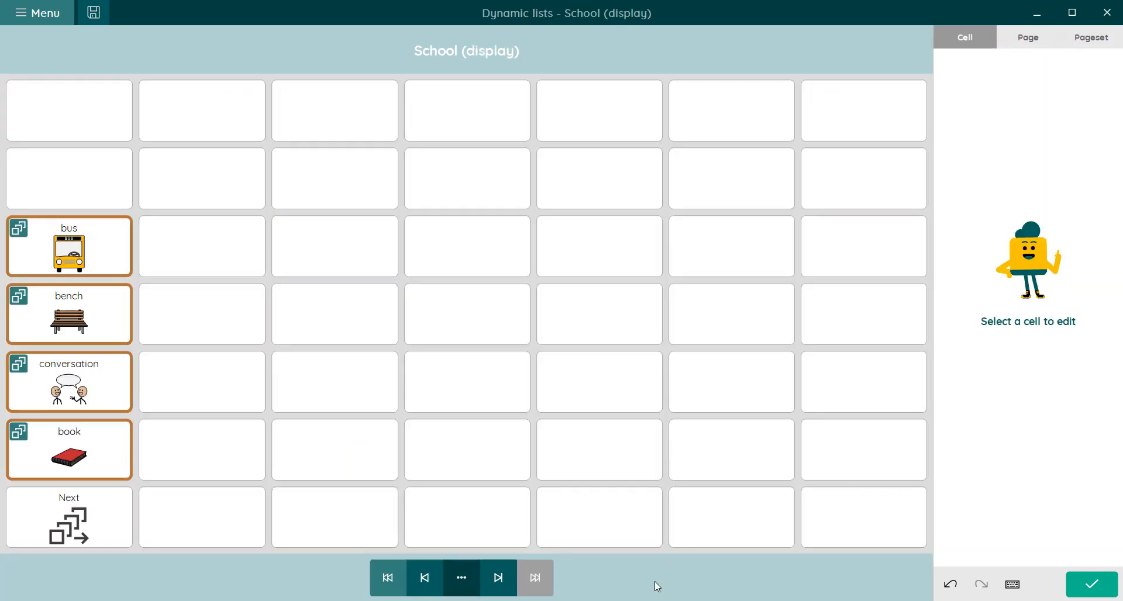
click(1091, 584)
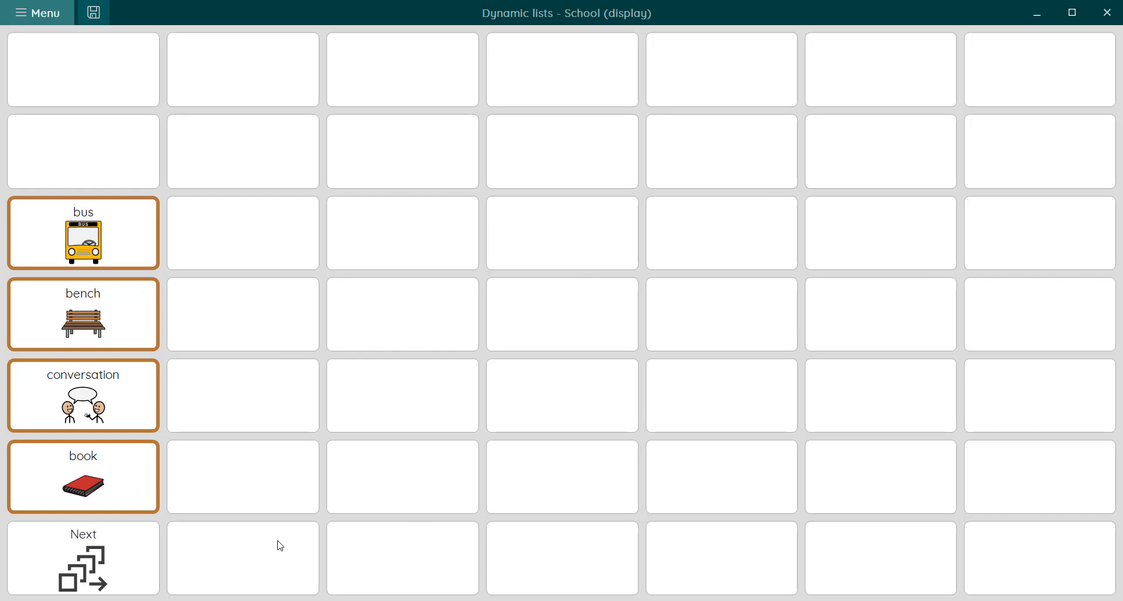
click(94, 573)
click(94, 573)
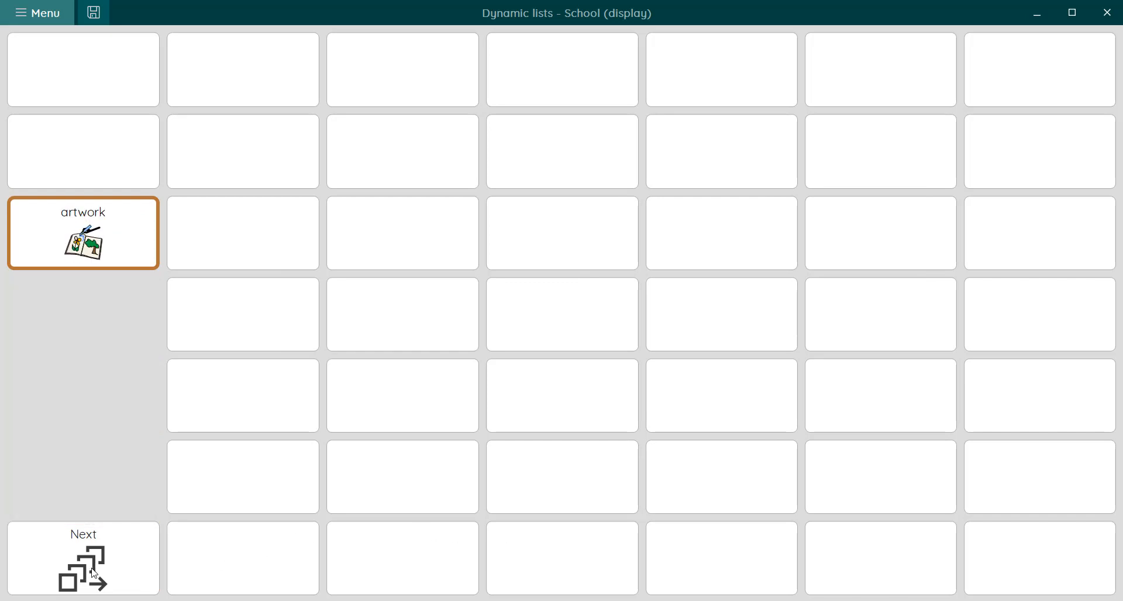
click(94, 573)
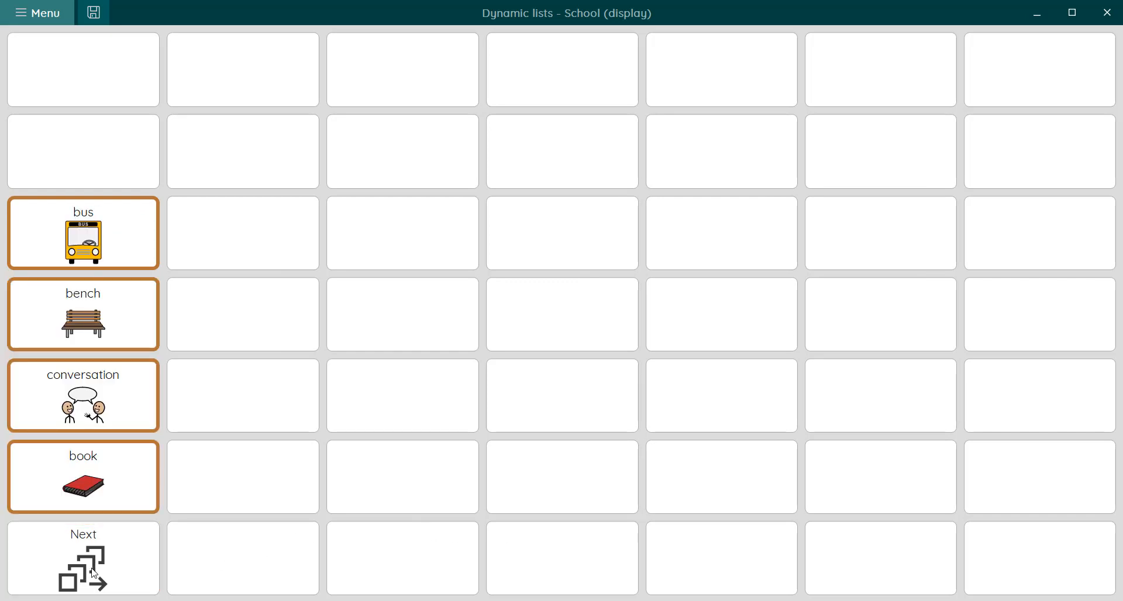